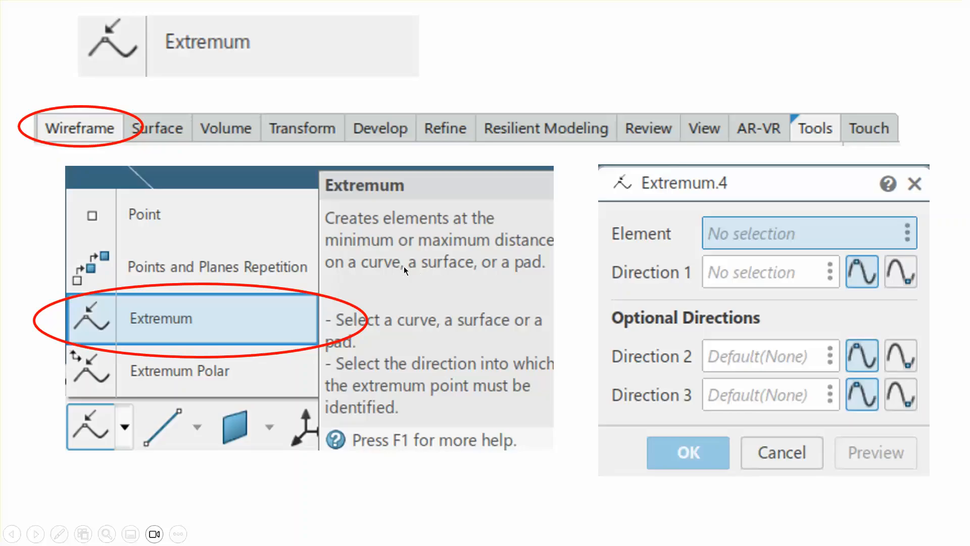
Switch from the slides to 3DEXPERIENCE and start a new shape in the Generative Shape Design app.
{"action": "left_click", "coordinate": [312, 505]}
{"action": "left_click", "coordinate": [314, 508]}
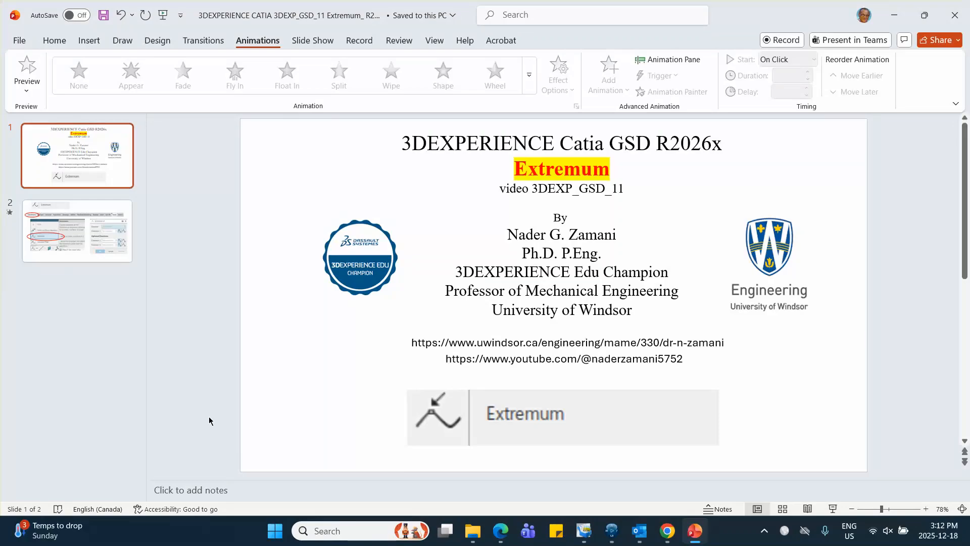
{"action": "left_click", "coordinate": [610, 531]}
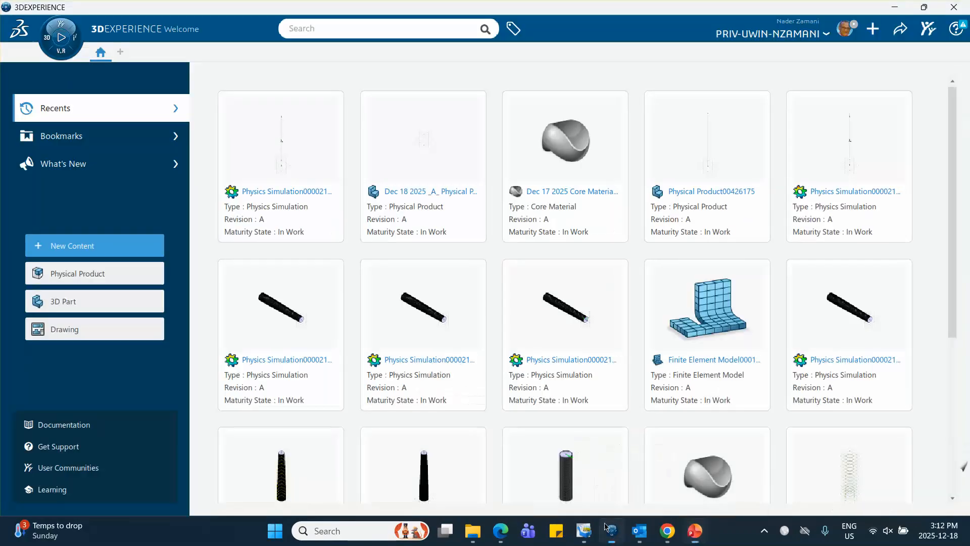
{"action": "left_click", "coordinate": [46, 44]}
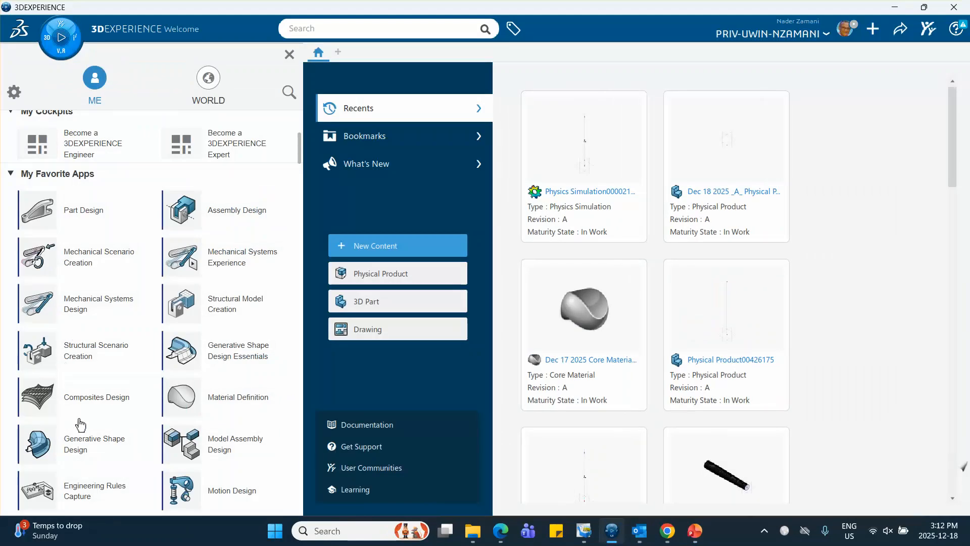
{"action": "left_click", "coordinate": [124, 438]}
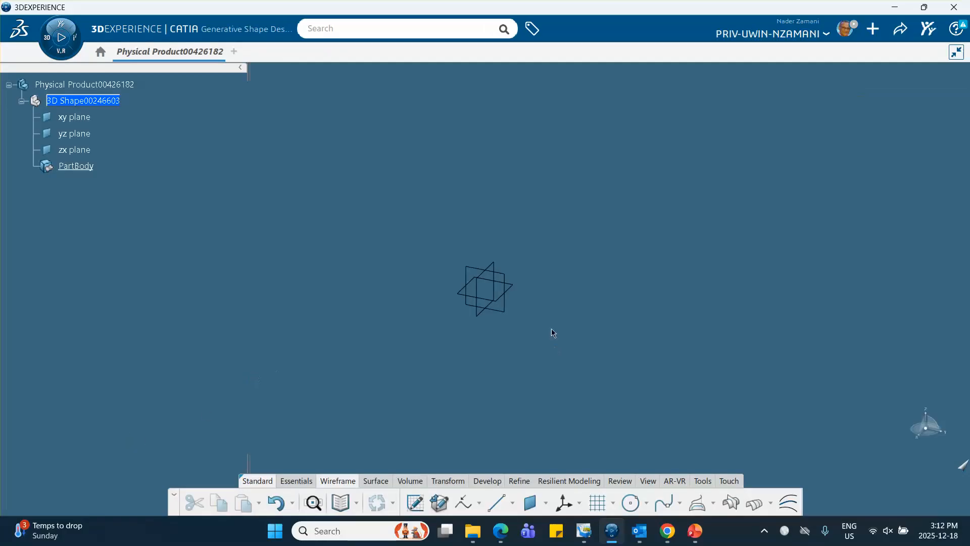
Sketch an open, wavy five-point spline on the yz plane, ending at about H 260 mm, V 10 mm, and exit the sketch.
{"action": "left_click", "coordinate": [480, 273]}
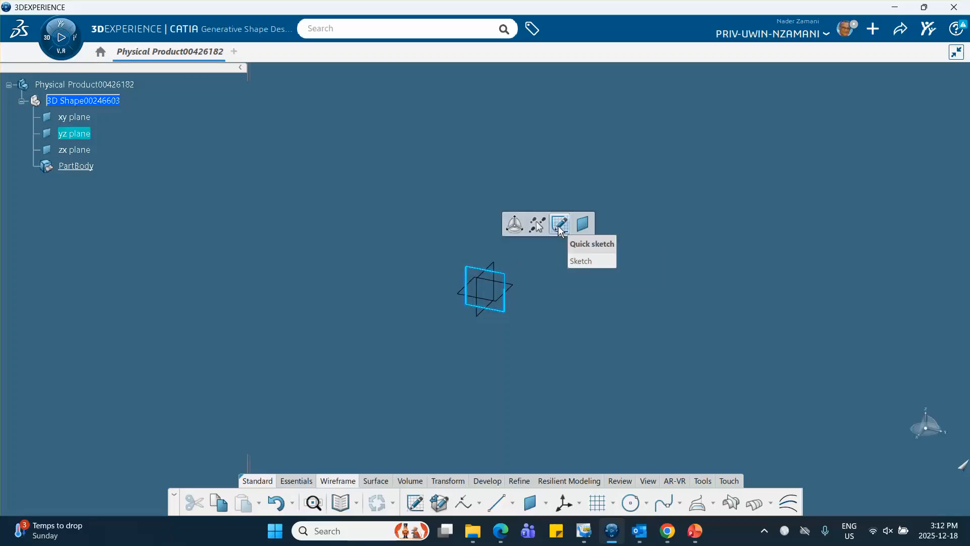
{"action": "left_click", "coordinate": [538, 228]}
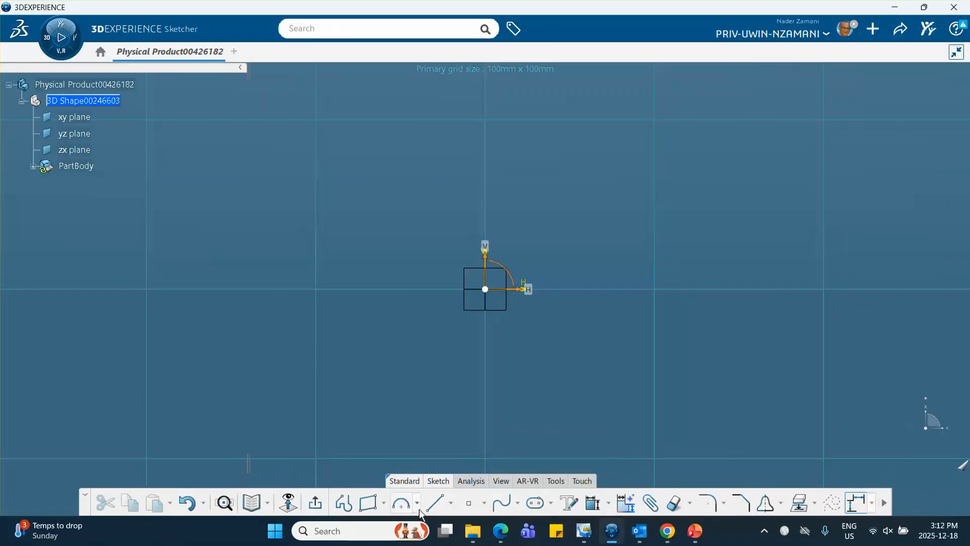
{"action": "left_click", "coordinate": [502, 502]}
{"action": "left_click", "coordinate": [265, 373]}
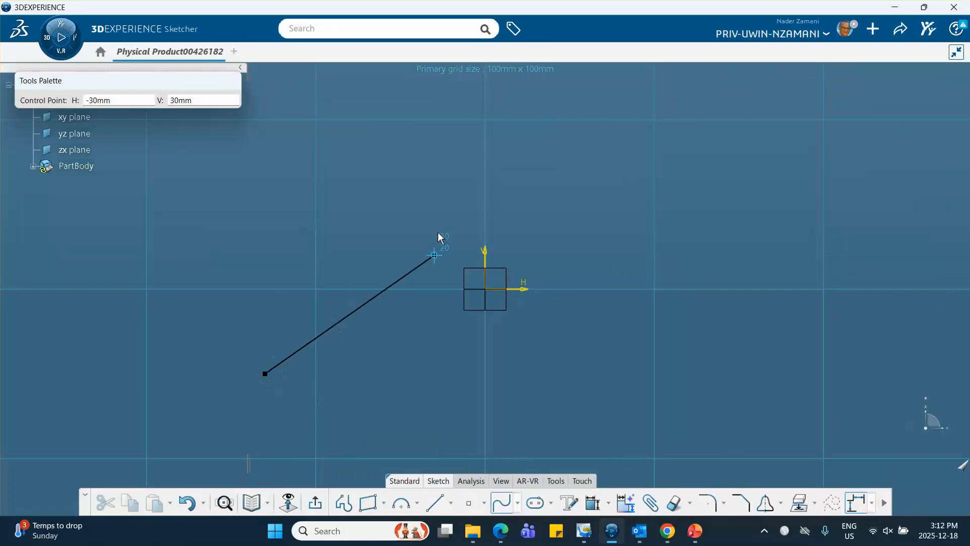
{"action": "left_click", "coordinate": [417, 221]}
{"action": "left_click", "coordinate": [620, 273]}
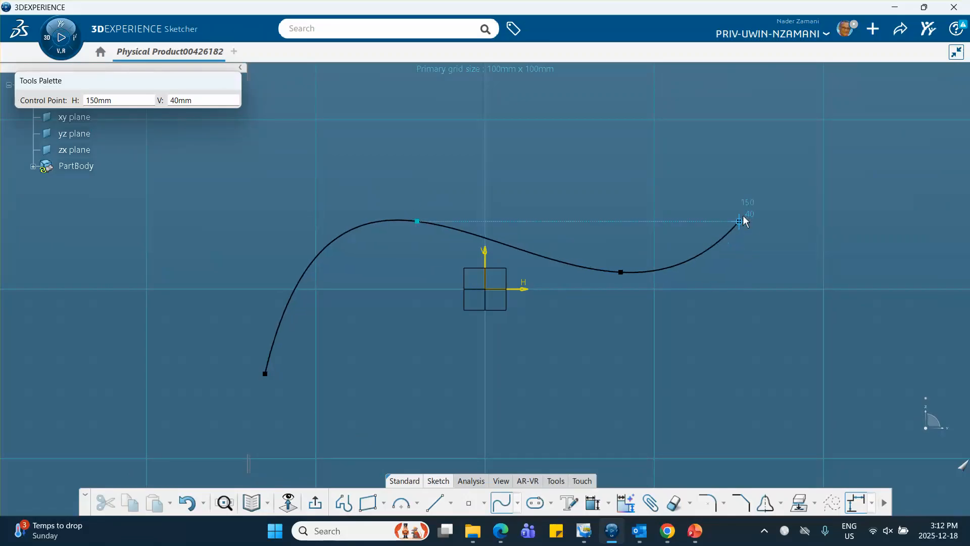
{"action": "left_click", "coordinate": [773, 170]}
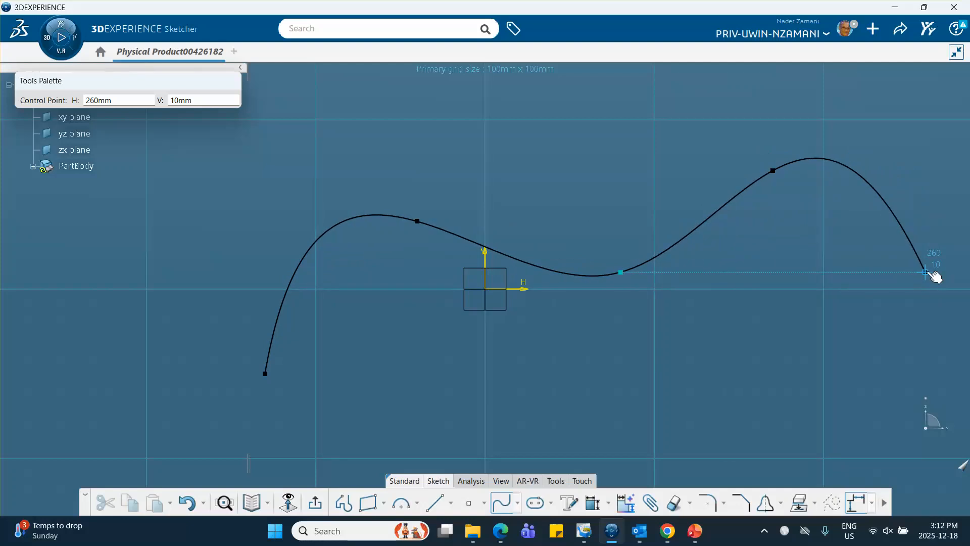
{"action": "double_click", "coordinate": [924, 273]}
{"action": "left_click", "coordinate": [856, 314]}
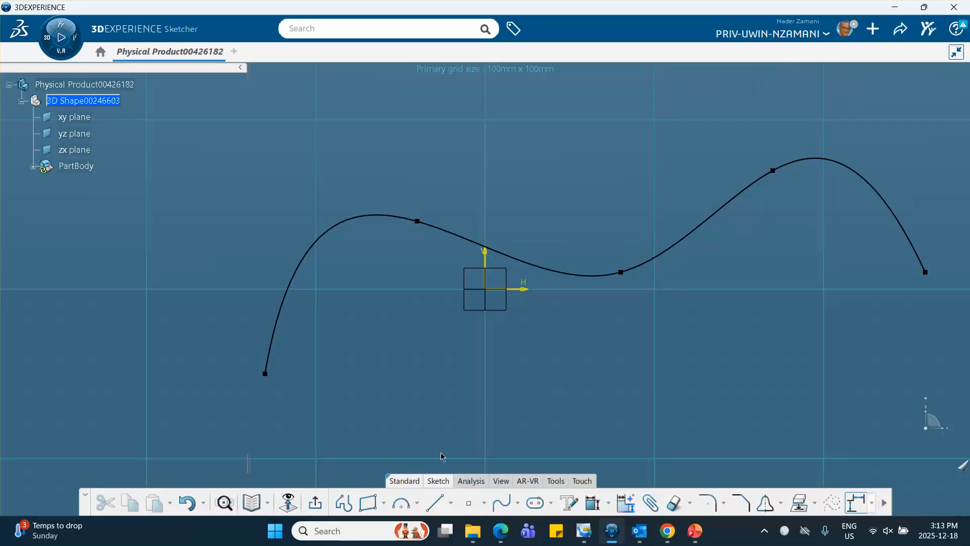
{"action": "left_click", "coordinate": [317, 503]}
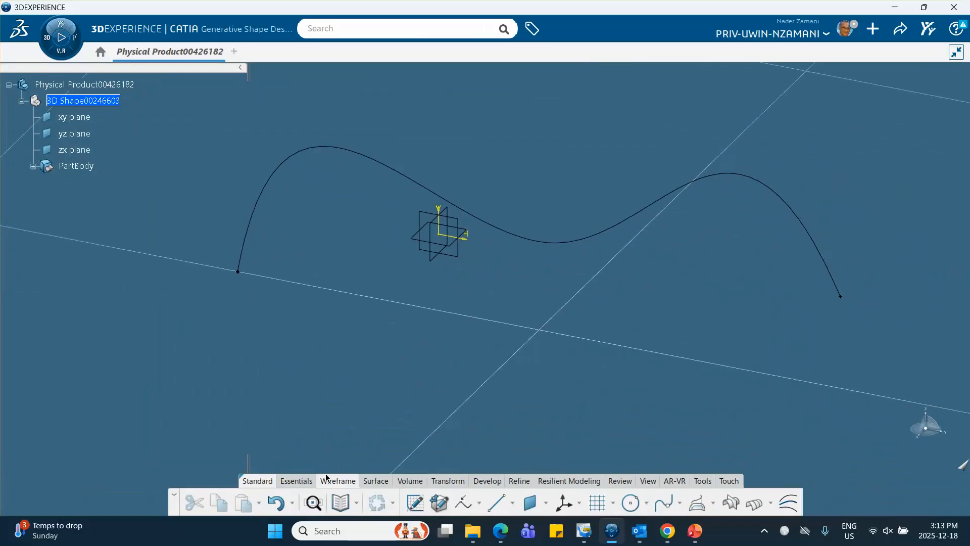
Define an Extremum on the sketched spline with the Z axis as Direction 1, and expand its direction components in the tree.
{"action": "left_click", "coordinate": [478, 503]}
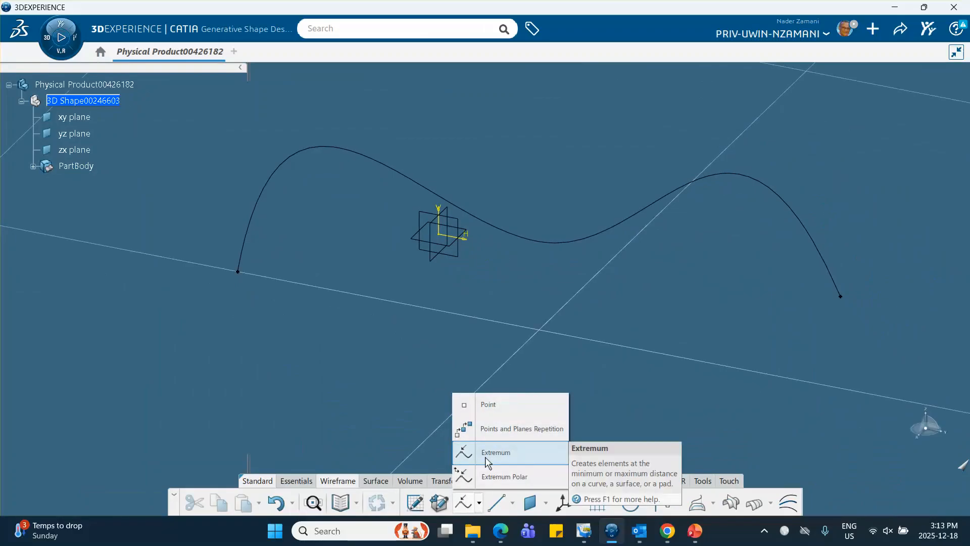
{"action": "left_click", "coordinate": [497, 452]}
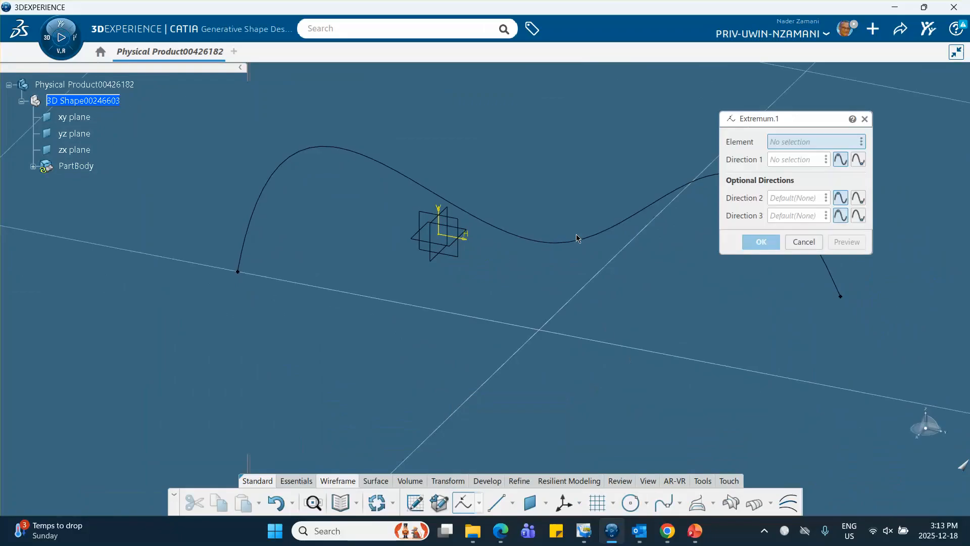
{"action": "middle_click_drag", "start_coordinate": [504, 226], "coordinate": [344, 272]}
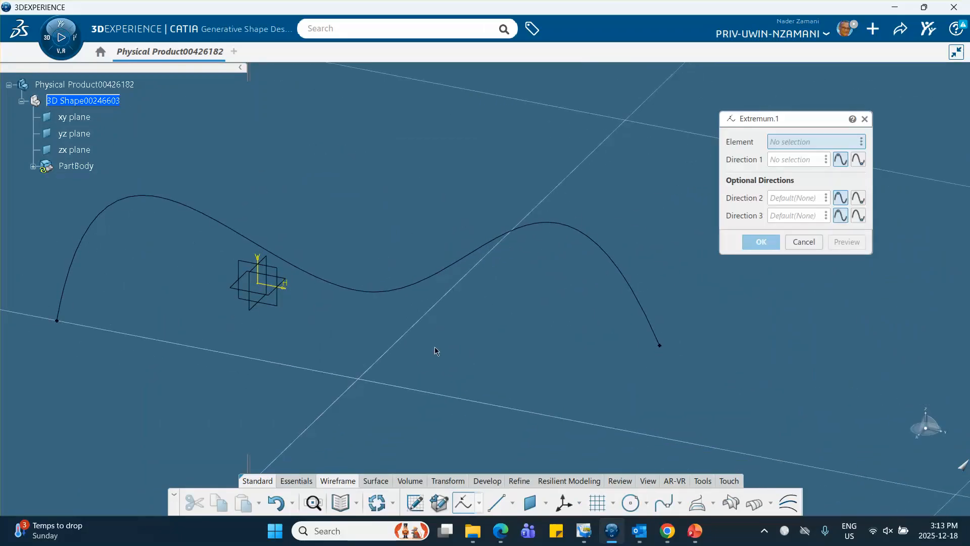
{"action": "middle_click_drag", "start_coordinate": [407, 356], "coordinate": [485, 369]}
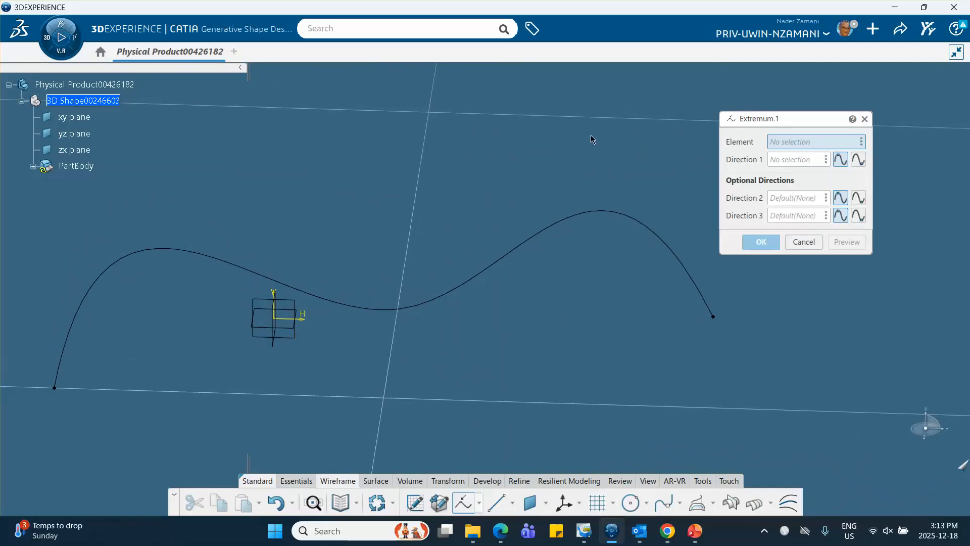
{"action": "left_click", "coordinate": [526, 241]}
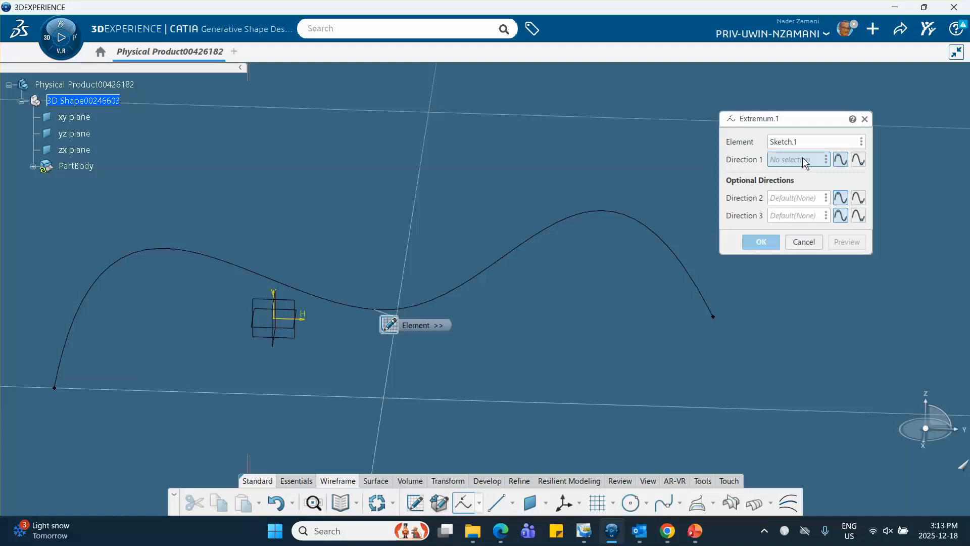
{"action": "right_click", "coordinate": [819, 163]}
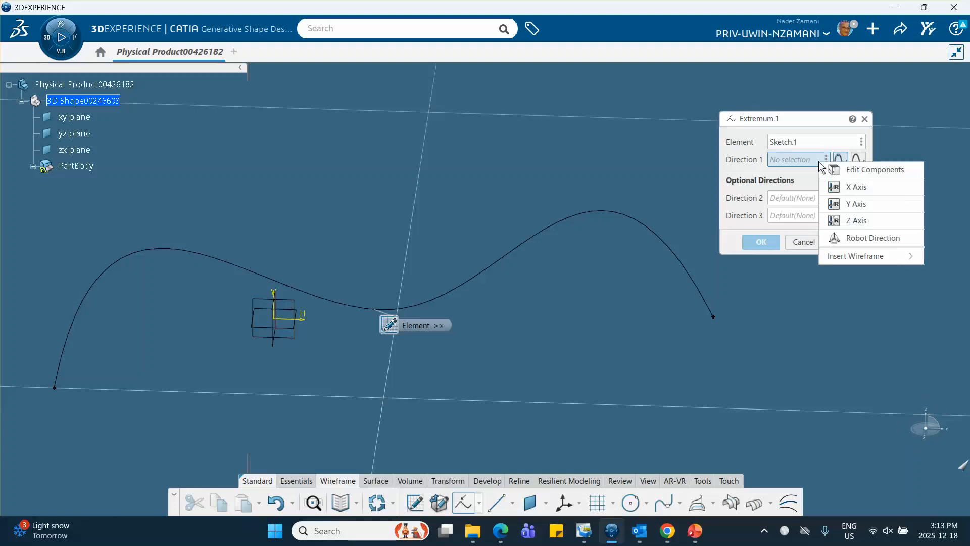
{"action": "left_click", "coordinate": [846, 225]}
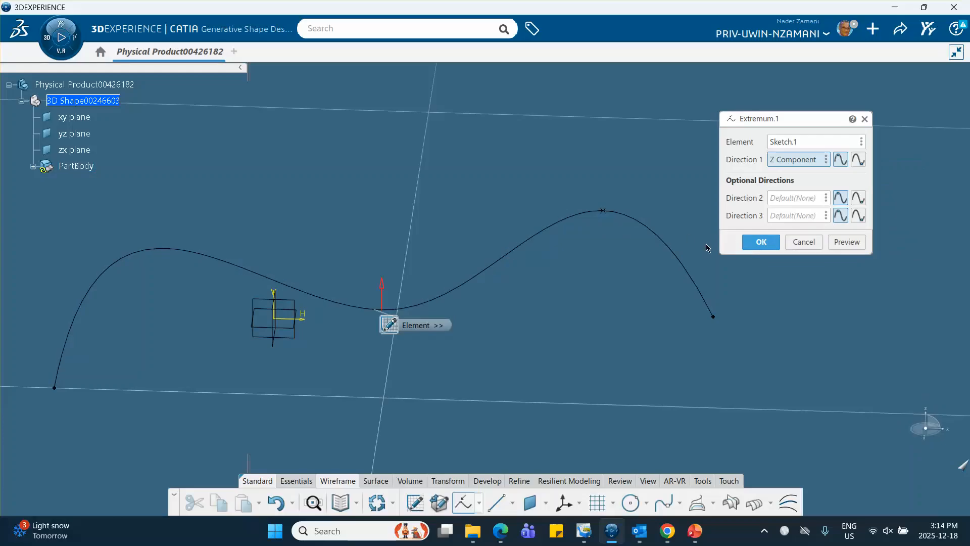
{"action": "left_click", "coordinate": [33, 166]}
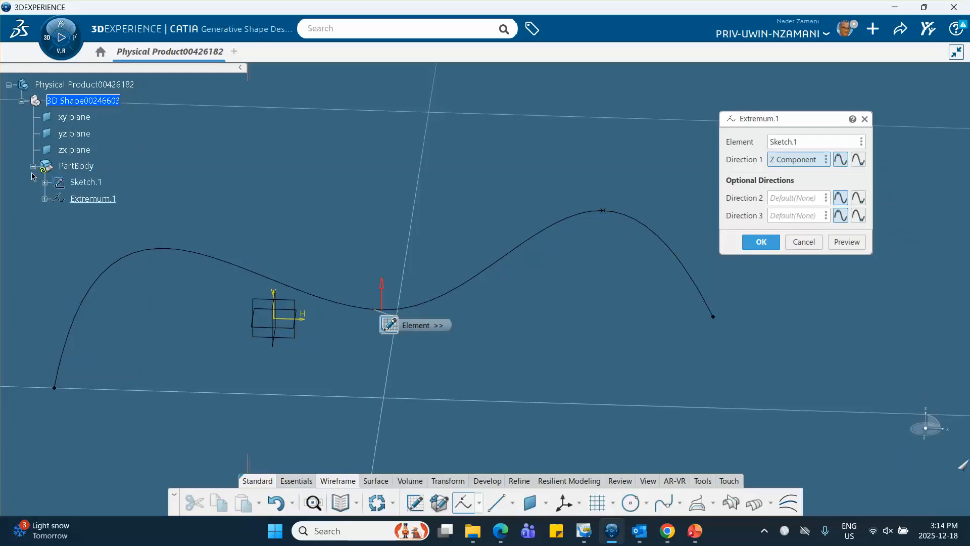
{"action": "left_click", "coordinate": [44, 199]}
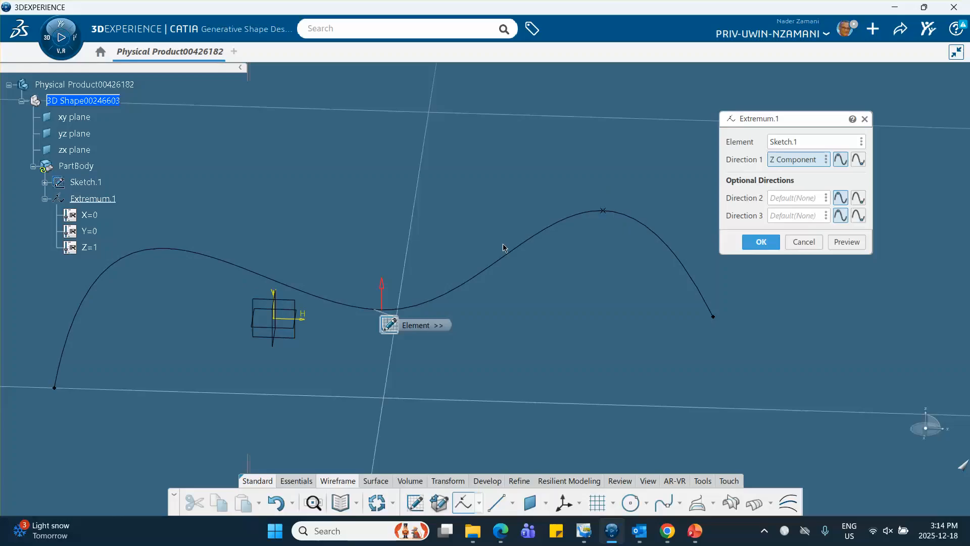
Change the extremum's Direction 1 to the Y axis and switch it from maximum to minimum.
{"action": "left_click", "coordinate": [827, 159]}
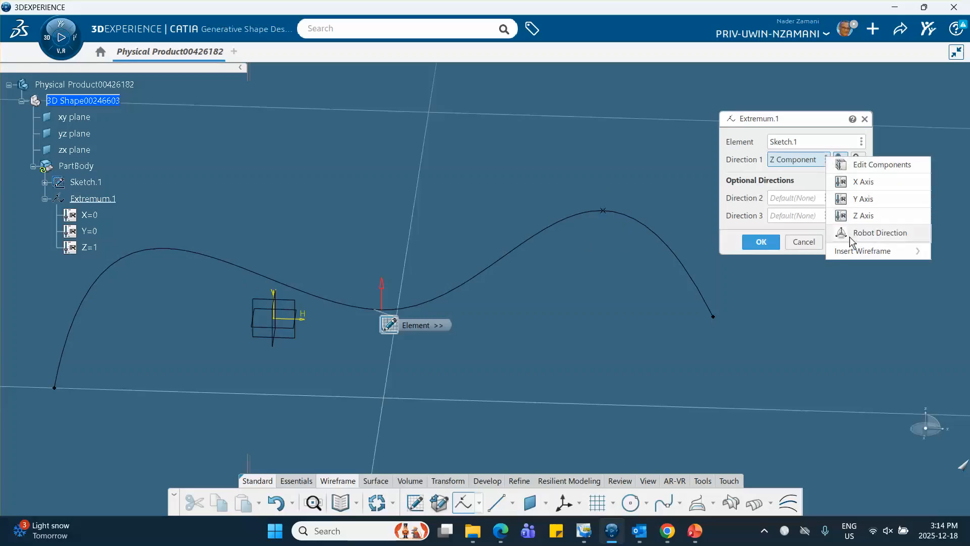
{"action": "mouse_move", "coordinate": [849, 248]}
{"action": "left_click", "coordinate": [796, 159]}
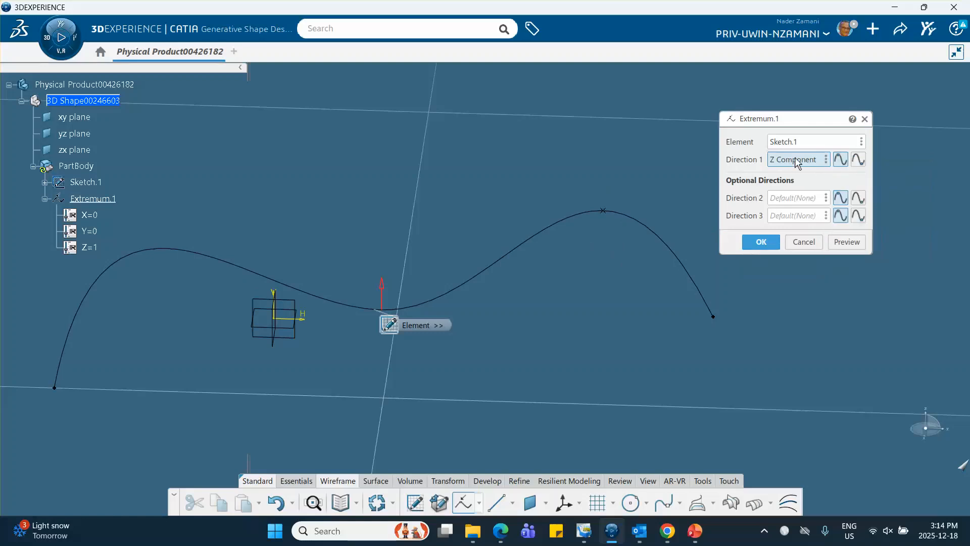
{"action": "left_click", "coordinate": [827, 160]}
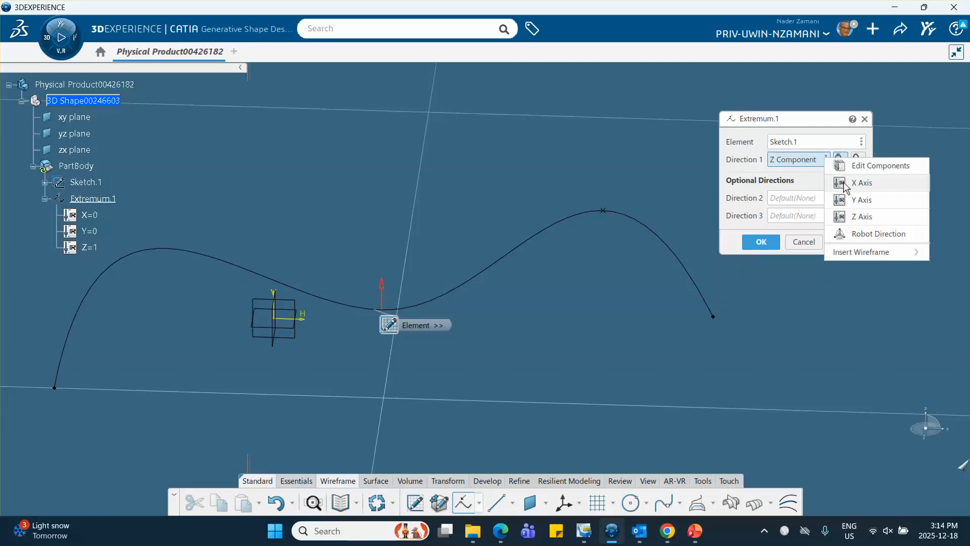
{"action": "left_click", "coordinate": [859, 200]}
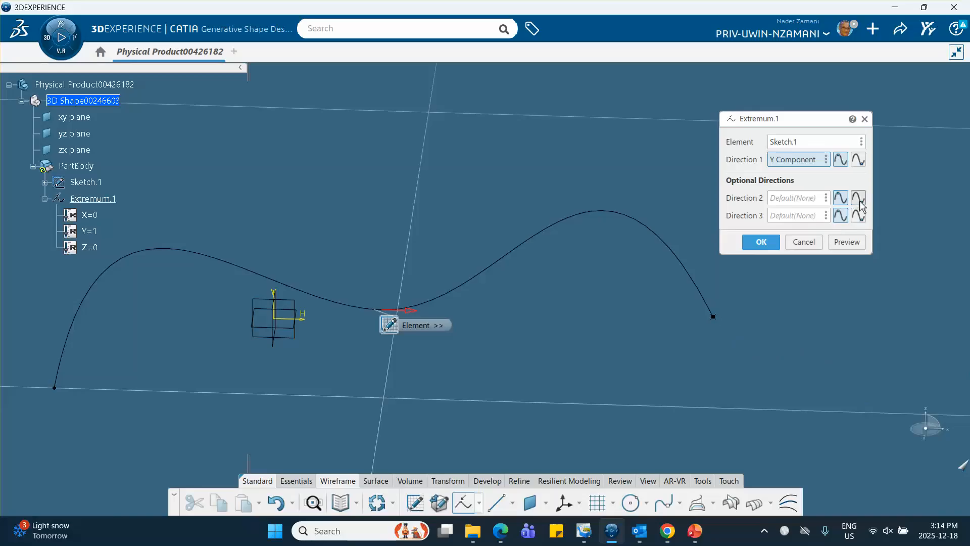
{"action": "left_click", "coordinate": [858, 160]}
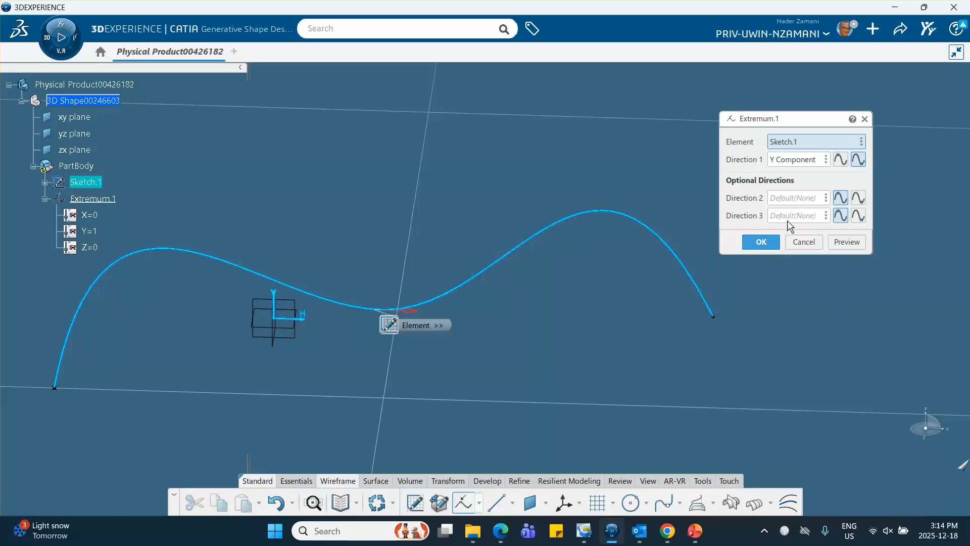
{"action": "left_click", "coordinate": [792, 199]}
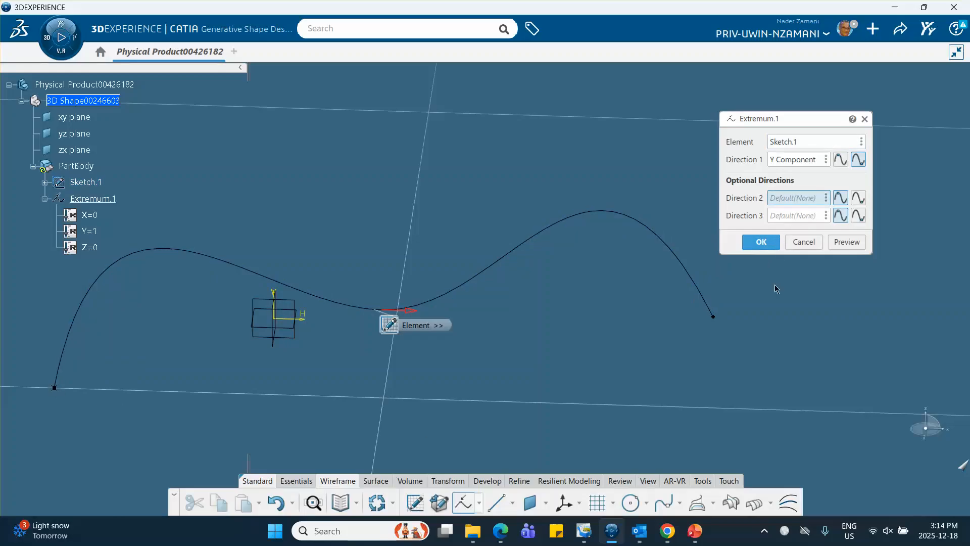
Change the extremum's Direction 1 to the X axis and create the feature.
{"action": "left_click", "coordinate": [827, 160]}
{"action": "left_click", "coordinate": [848, 186]}
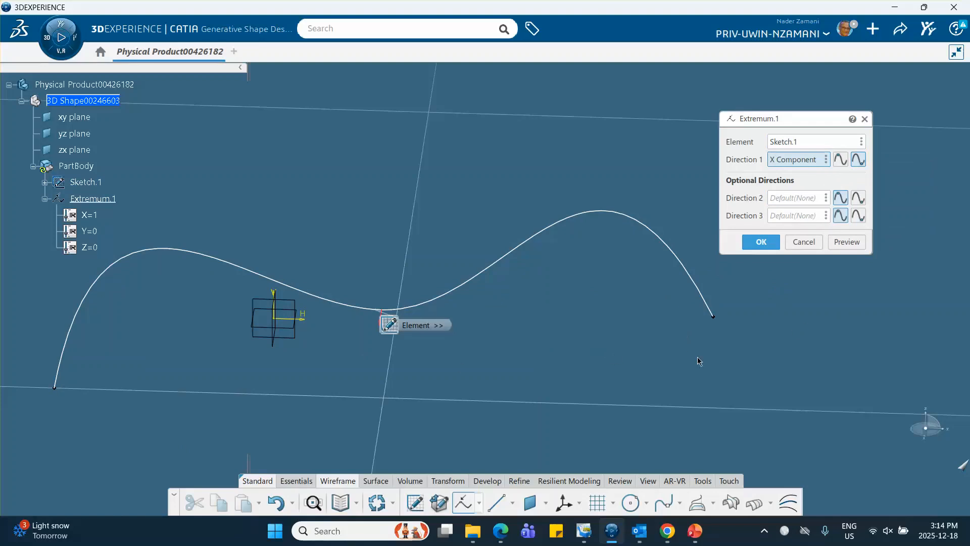
{"action": "left_click", "coordinate": [760, 242]}
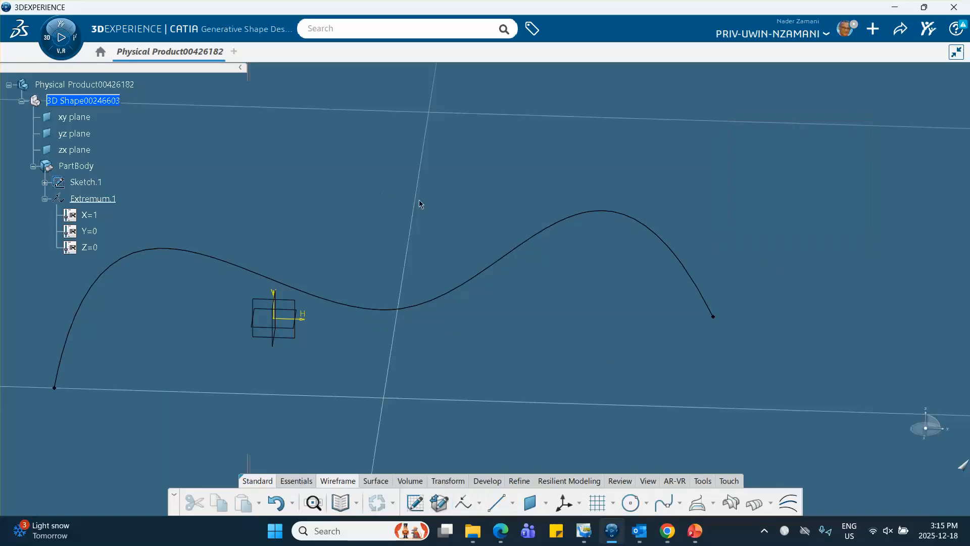
{"action": "mouse_move", "coordinate": [454, 188]}
{"action": "middle_mouse_down"}
{"action": "mouse_move", "coordinate": [439, 268]}
{"action": "mouse_move", "coordinate": [396, 329]}
{"action": "mouse_move", "coordinate": [465, 218]}
{"action": "middle_mouse_up"}
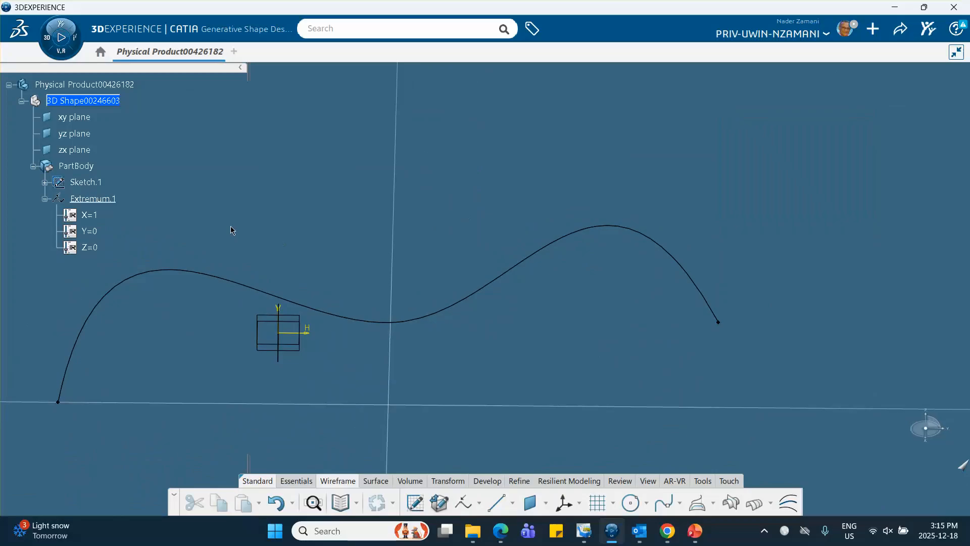
{"action": "middle_click_drag", "start_coordinate": [165, 221], "coordinate": [280, 223]}
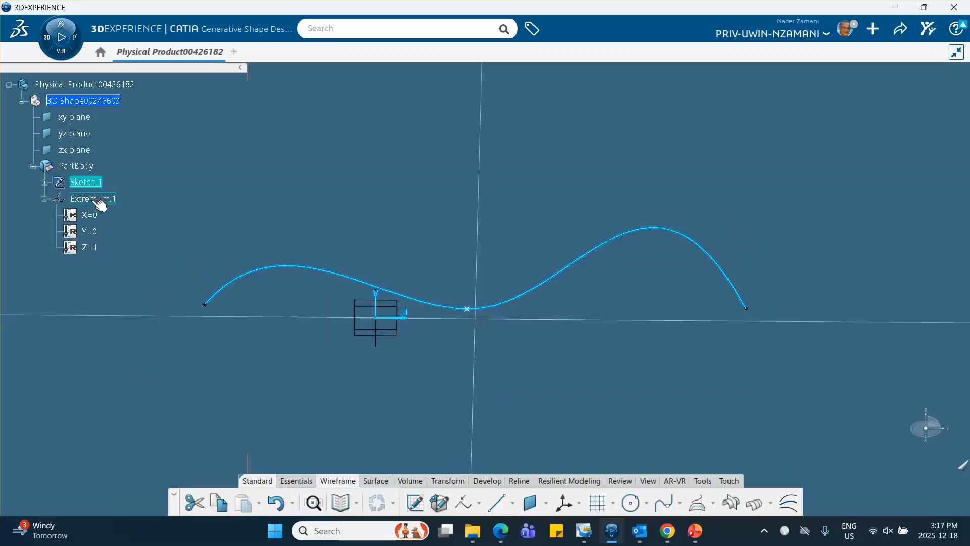
Delete Extremum.1 and Sketch.1 from the PartBody.
{"action": "right_click", "coordinate": [103, 202]}
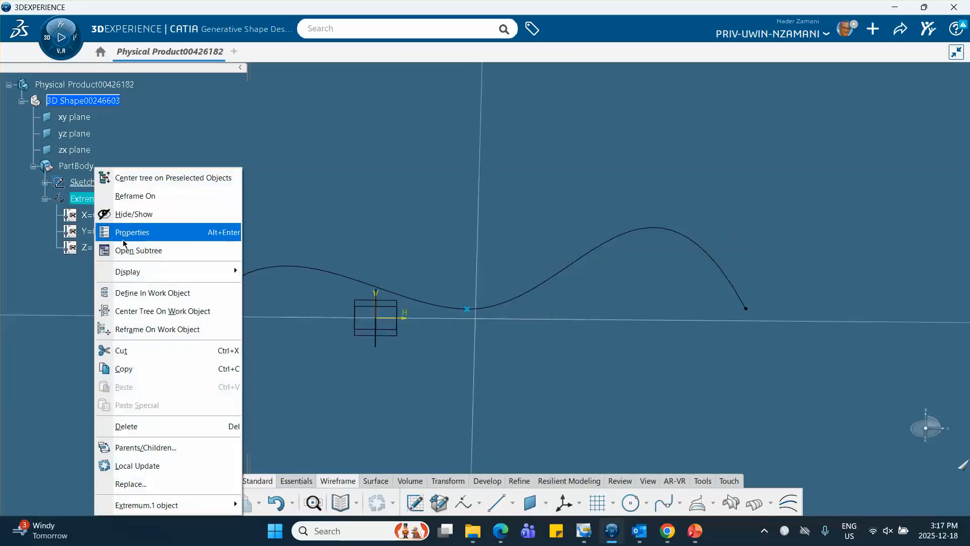
{"action": "left_click", "coordinate": [163, 429]}
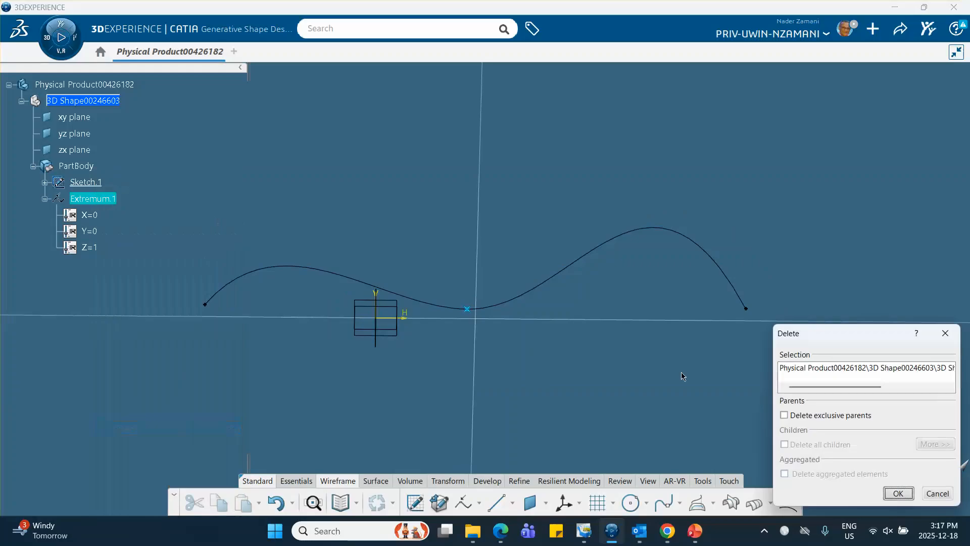
{"action": "left_click", "coordinate": [897, 492]}
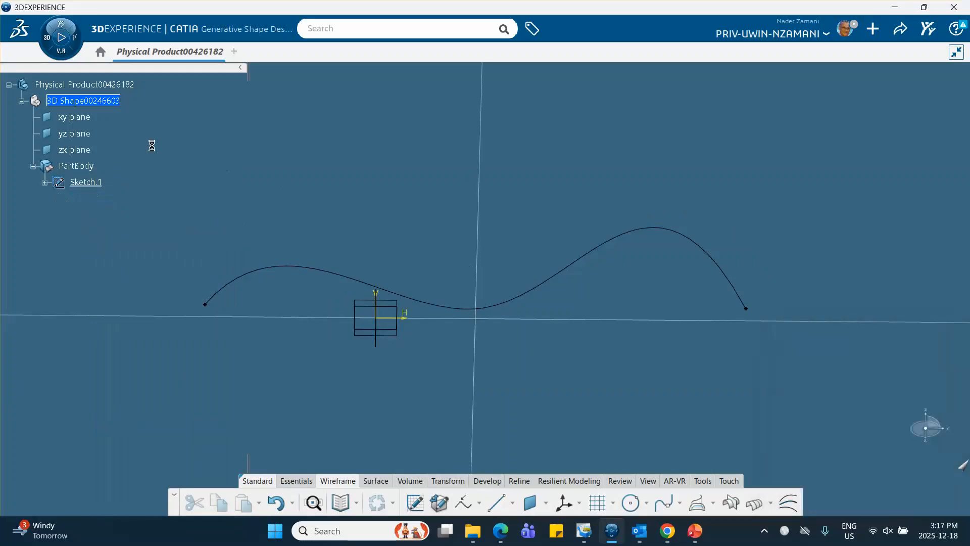
{"action": "right_click", "coordinate": [97, 182]}
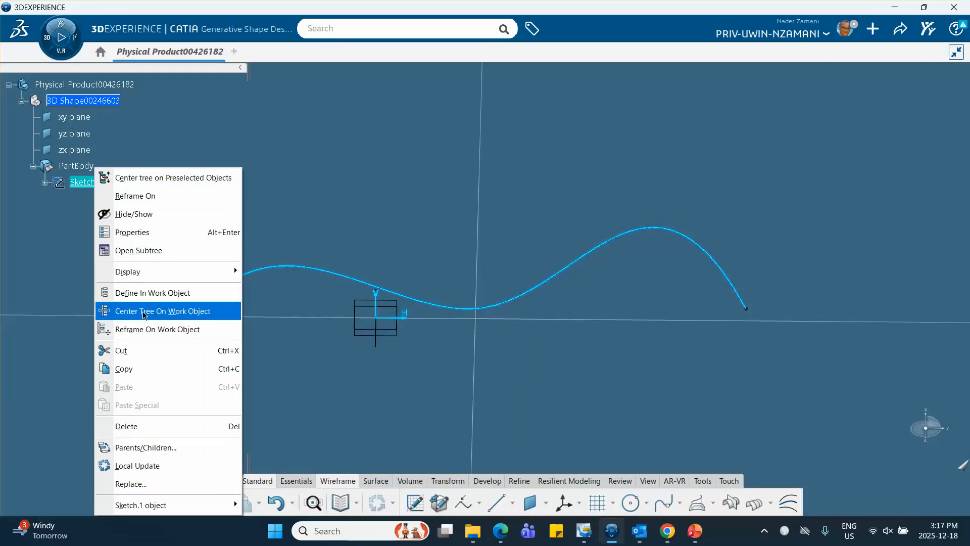
{"action": "left_click", "coordinate": [138, 427]}
Sketch a semicircular arc of about 80 mm radius on the yz plane, centred on the horizontal axis about 120 mm on the negative side.
{"action": "middle_click_drag", "start_coordinate": [466, 349], "coordinate": [367, 298]}
{"action": "left_click", "coordinate": [404, 293]}
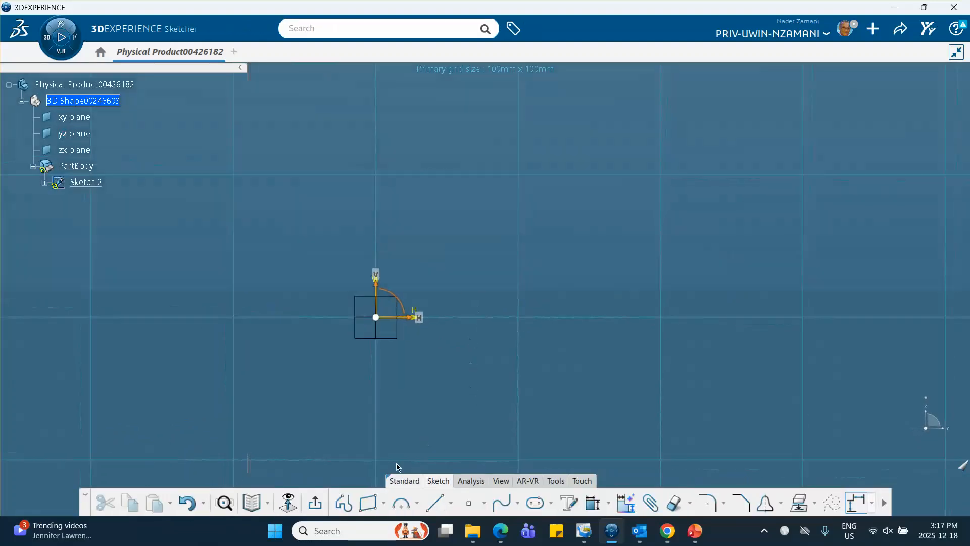
{"action": "left_click", "coordinate": [402, 504]}
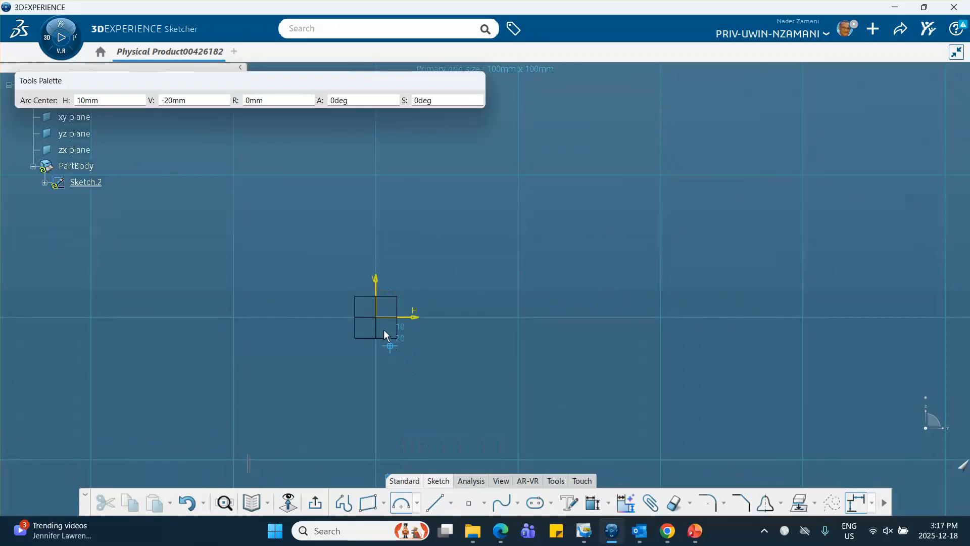
{"action": "middle_click_drag", "start_coordinate": [309, 357], "coordinate": [462, 369]}
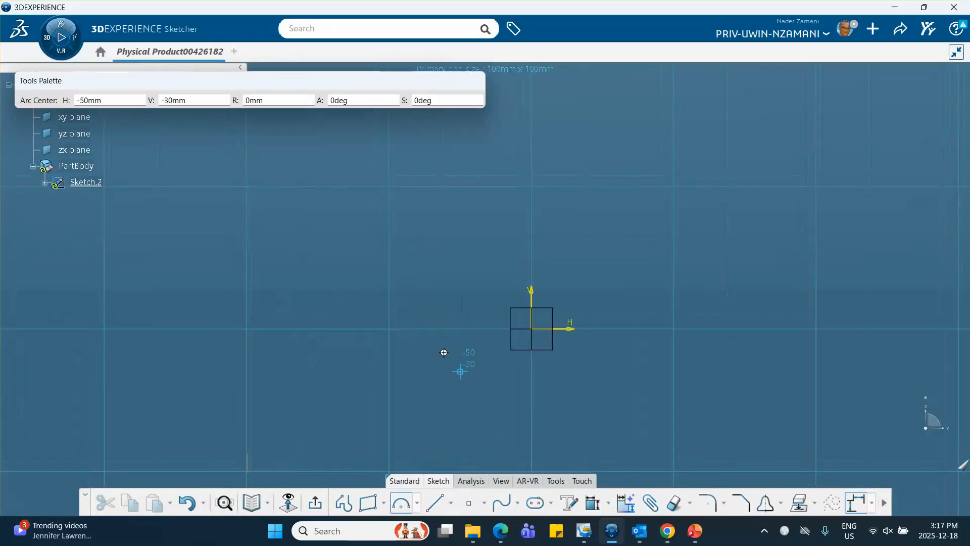
{"action": "left_click", "coordinate": [361, 329]}
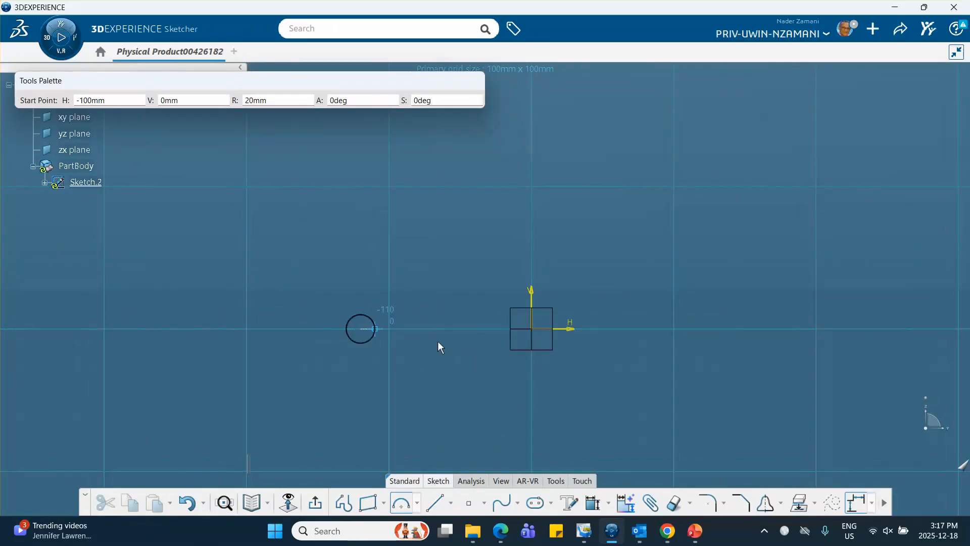
{"action": "left_click", "coordinate": [475, 329]}
{"action": "left_click", "coordinate": [258, 329]}
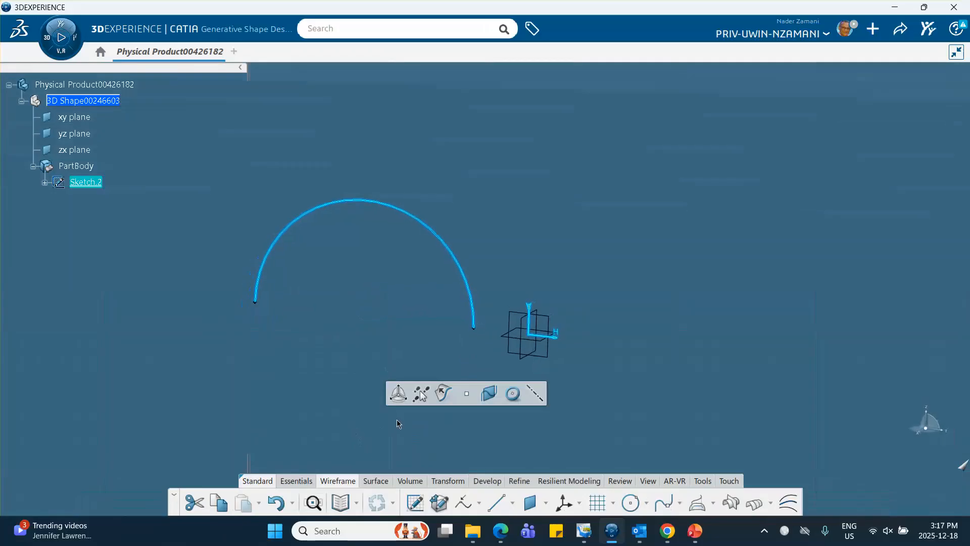
Extrude the semicircular arc sketch symmetrically into a surface with a length of 60 mm.
{"action": "left_click", "coordinate": [375, 482]}
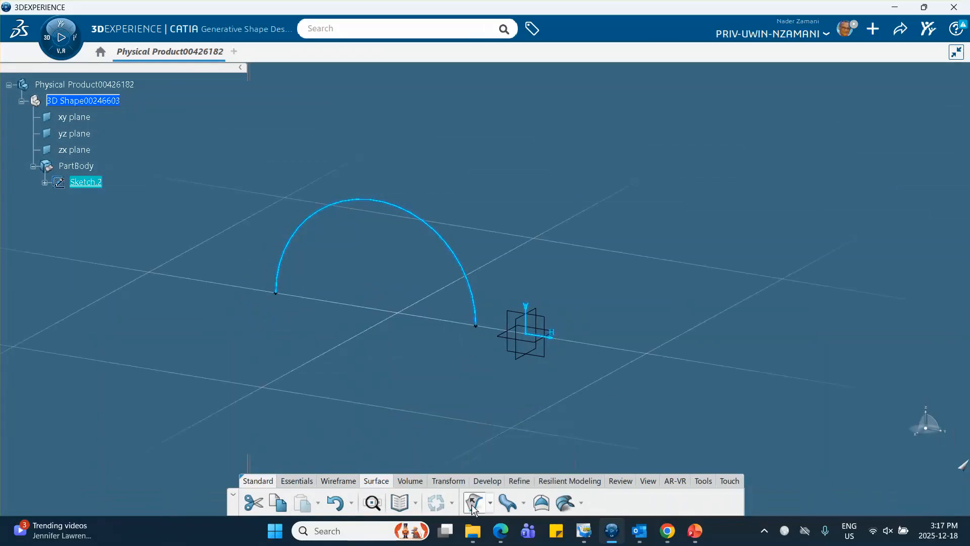
{"action": "left_click", "coordinate": [474, 502]}
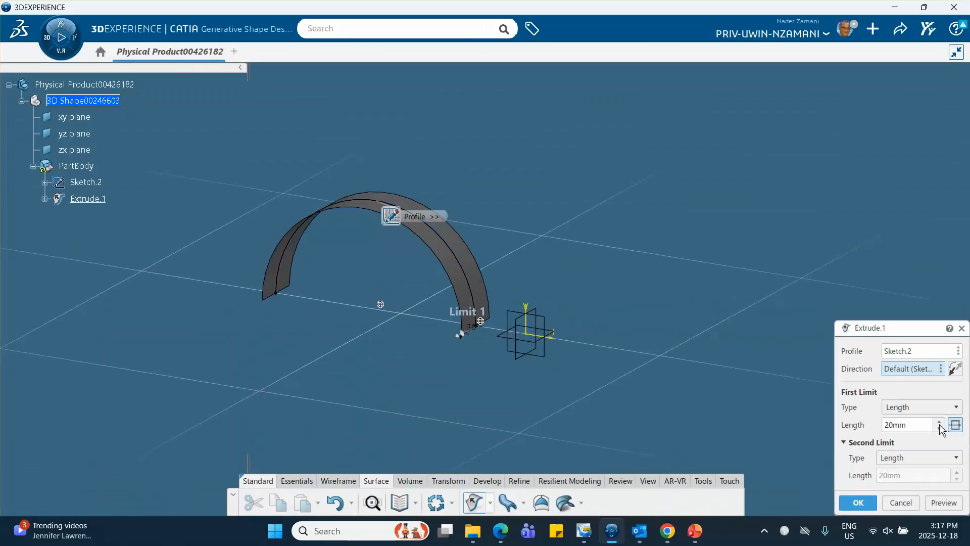
{"action": "double_click", "coordinate": [901, 424]}
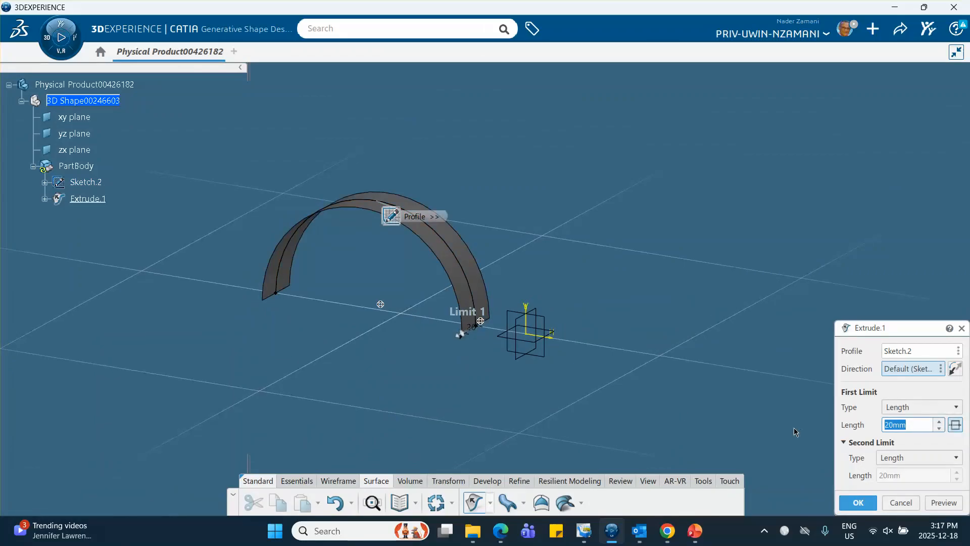
{"action": "type", "text": "60"}
{"action": "key", "text": "Return"}
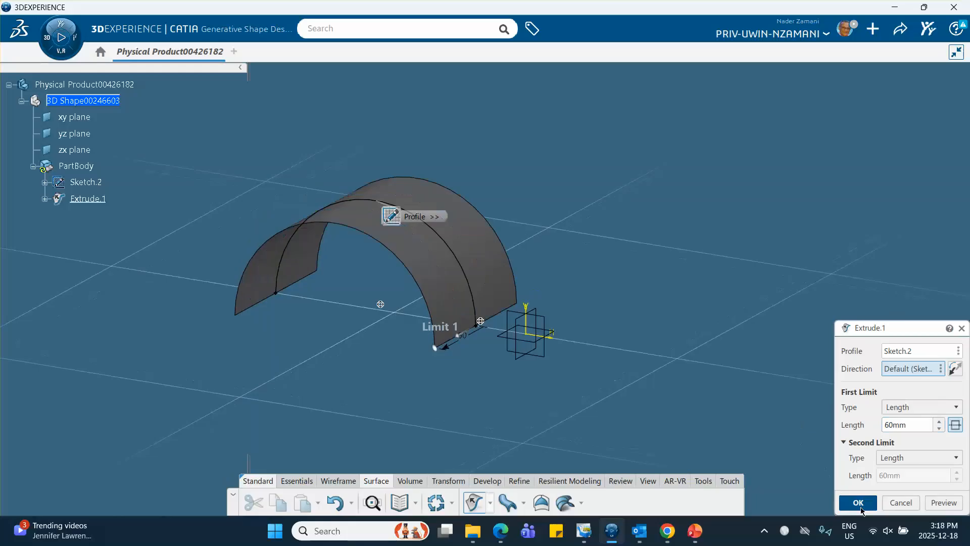
Hide the arc sketch lying on the extruded surface.
{"action": "right_click", "coordinate": [460, 255]}
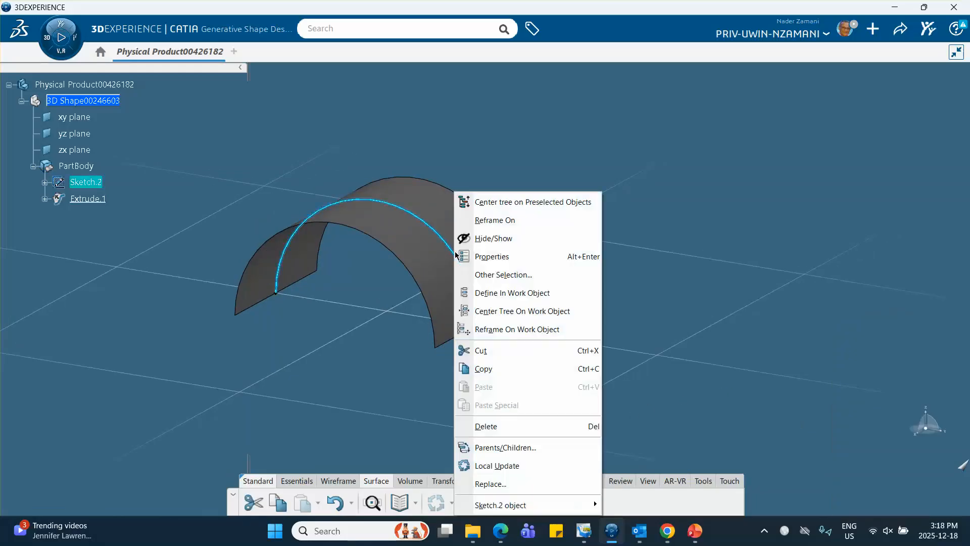
{"action": "left_click", "coordinate": [485, 242]}
{"action": "middle_click_drag", "start_coordinate": [567, 380], "coordinate": [632, 422]}
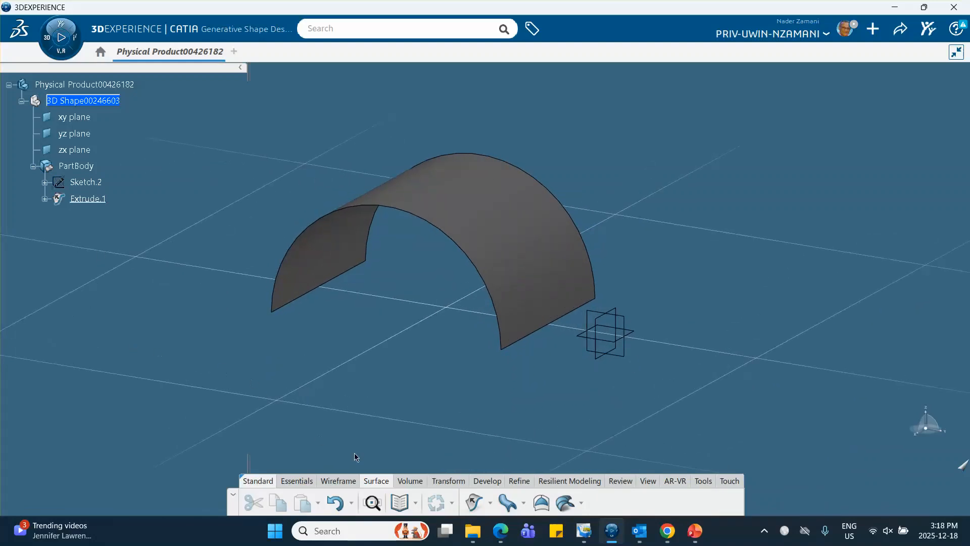
Create a maximum Extremum on the extruded surface with the Y axis as Direction 1.
{"action": "left_click", "coordinate": [339, 480]}
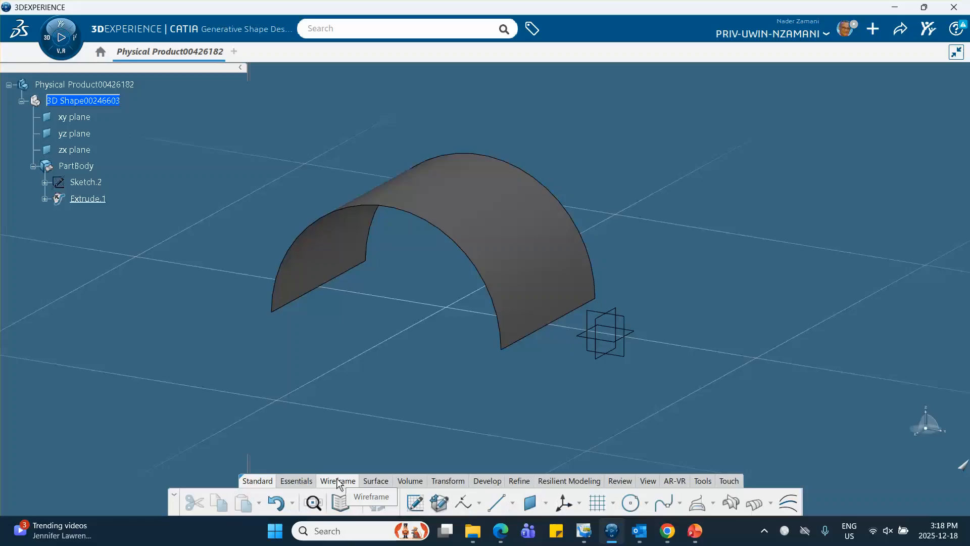
{"action": "left_click", "coordinate": [463, 502]}
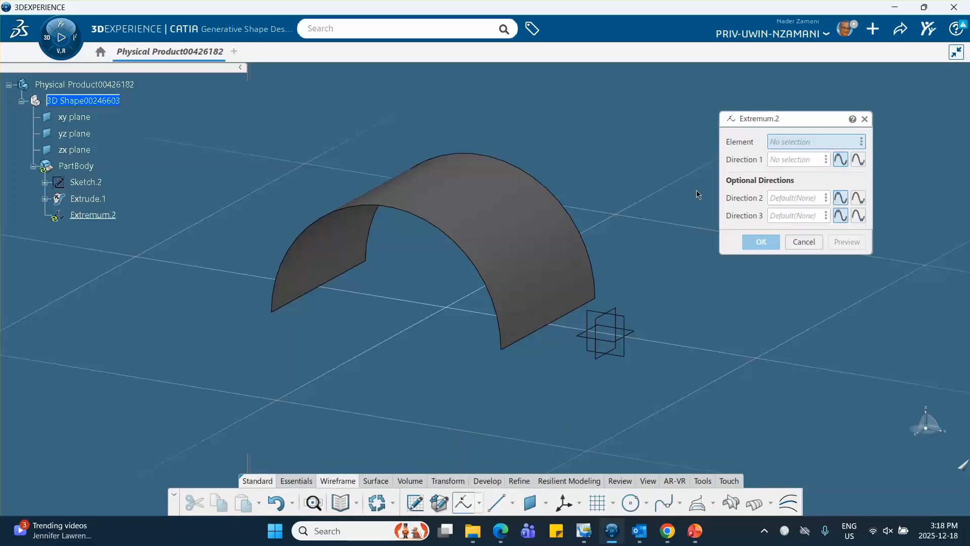
{"action": "left_click", "coordinate": [468, 208]}
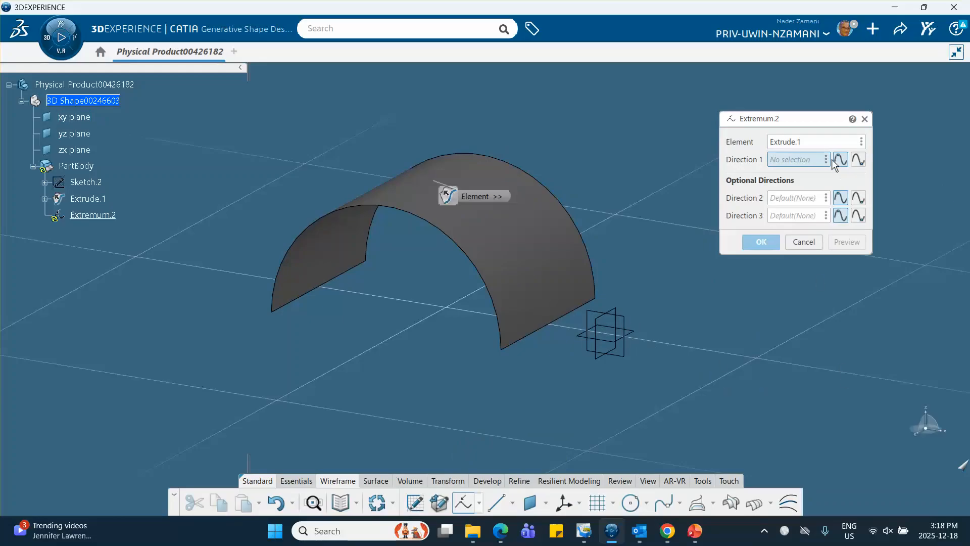
{"action": "left_click", "coordinate": [813, 162]}
{"action": "left_click", "coordinate": [810, 159]}
{"action": "left_click", "coordinate": [826, 159]}
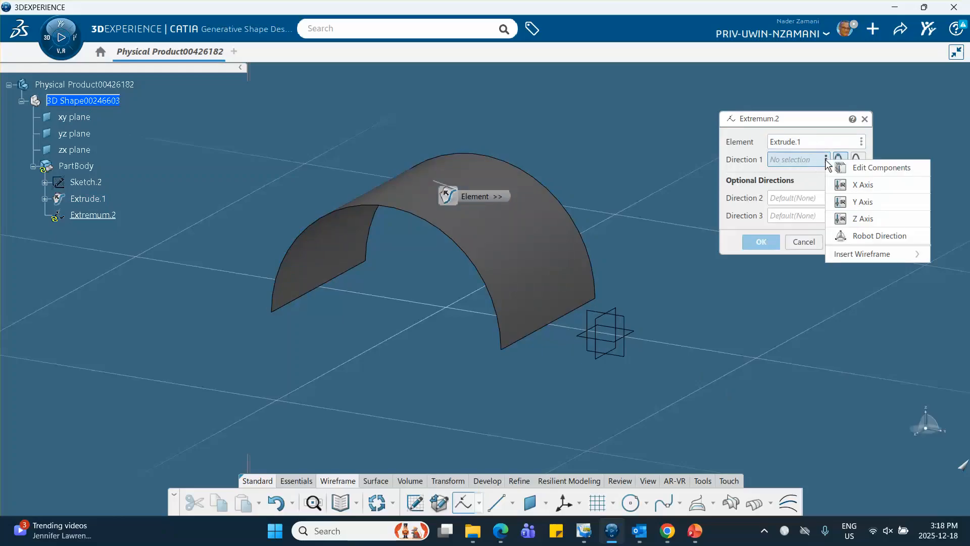
{"action": "left_click", "coordinate": [859, 202]}
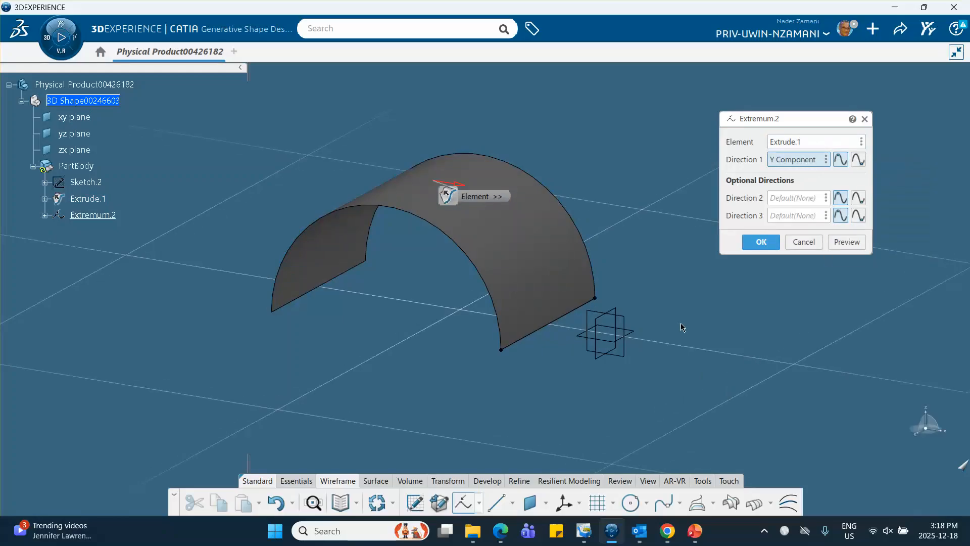
{"action": "left_click", "coordinate": [759, 242]}
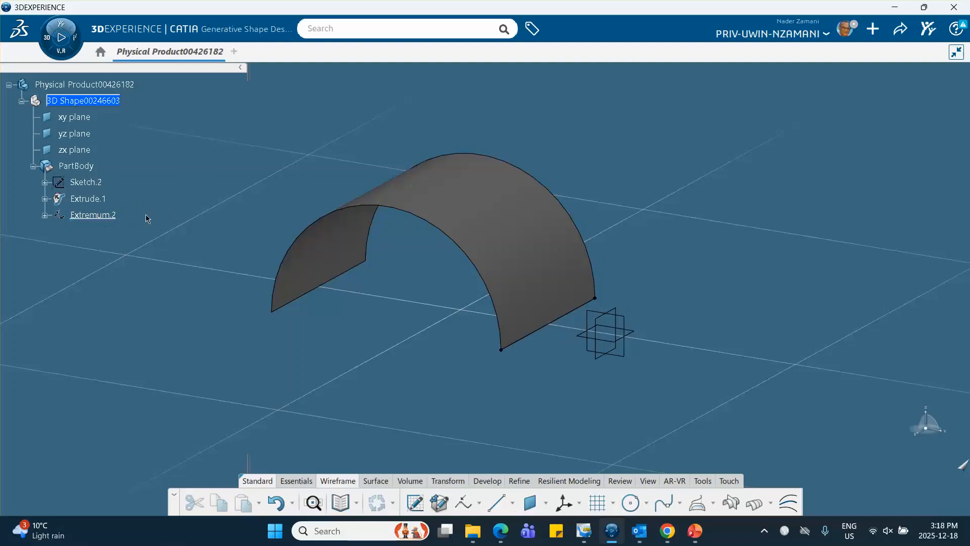
Edit Extremum.2 and switch Direction 1 from maximum to minimum.
{"action": "left_click", "coordinate": [105, 216]}
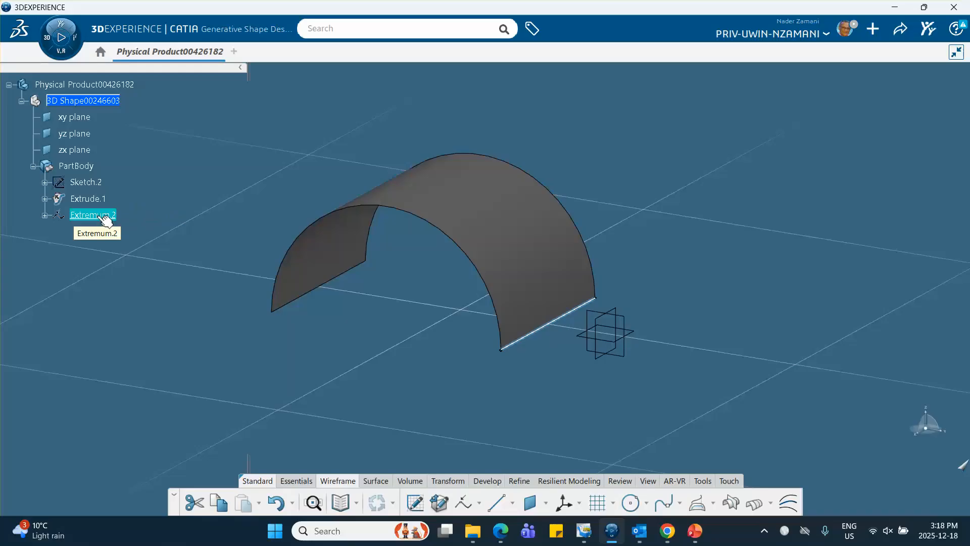
{"action": "double_click", "coordinate": [99, 216]}
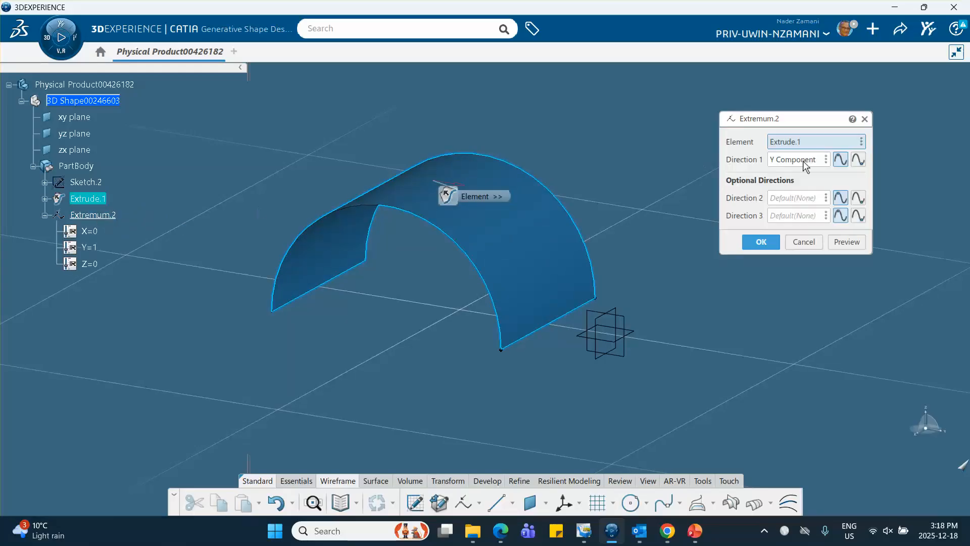
{"action": "left_click", "coordinate": [857, 160]}
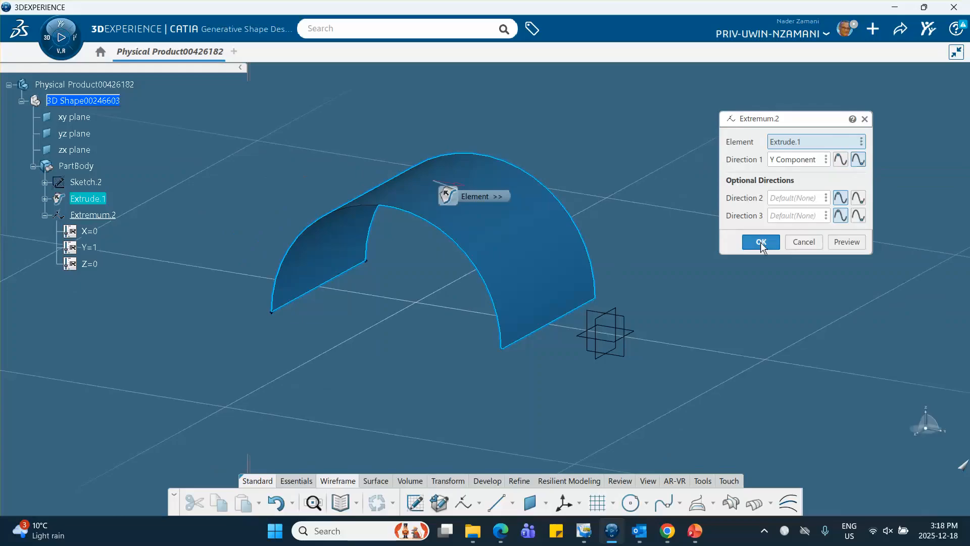
{"action": "left_click", "coordinate": [763, 243]}
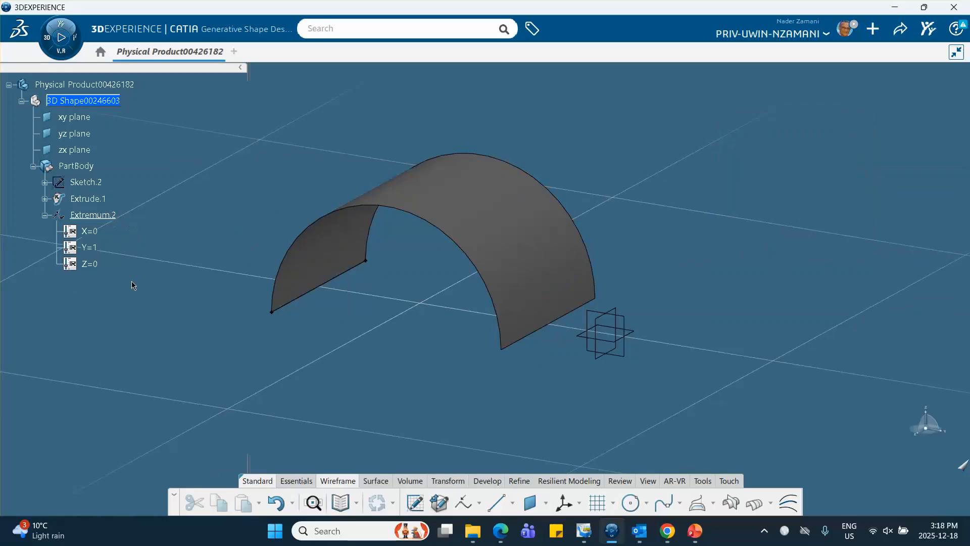
Edit Extremum.2 to add the X axis as optional Direction 2 with the maximum option.
{"action": "double_click", "coordinate": [103, 215]}
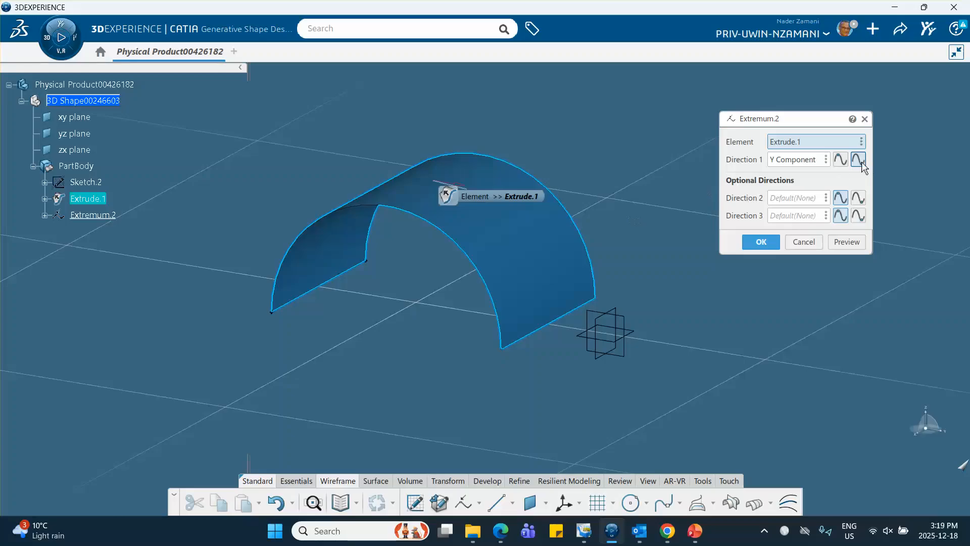
{"action": "left_click", "coordinate": [826, 198]}
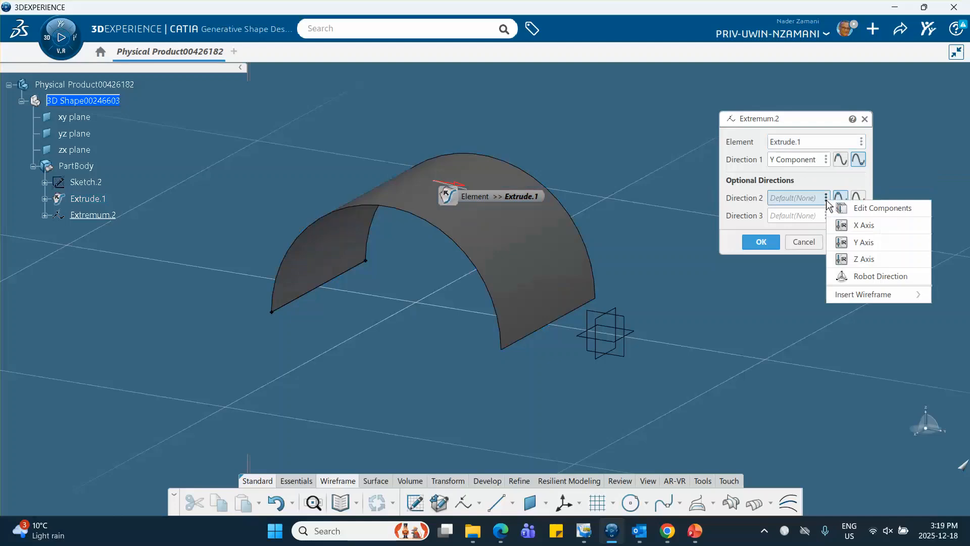
{"action": "left_click", "coordinate": [861, 226]}
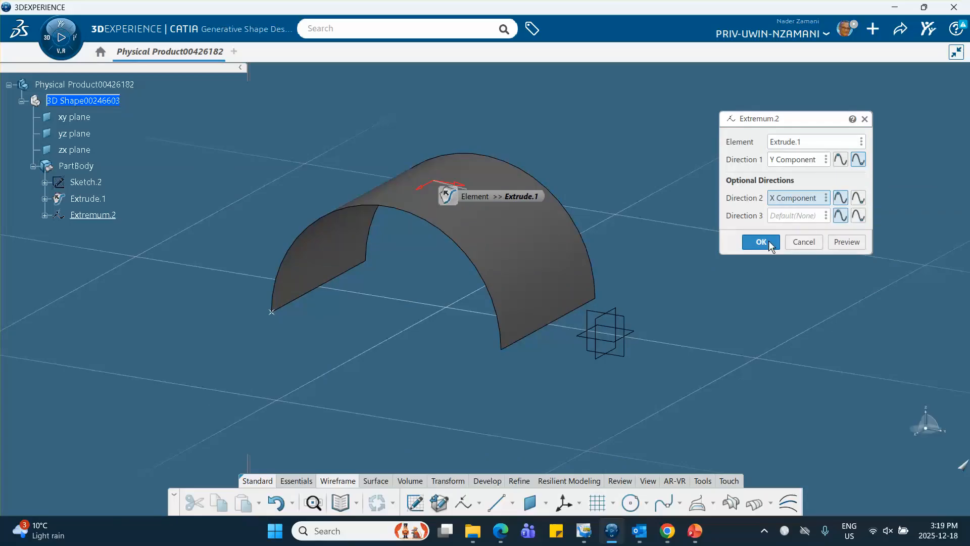
{"action": "left_click", "coordinate": [763, 243]}
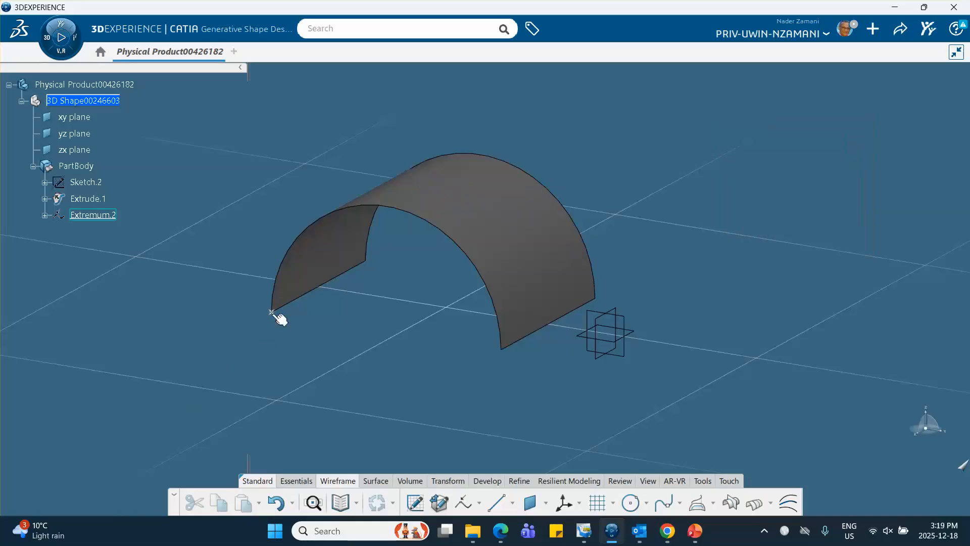
Edit Extremum.2 to add the Z axis as optional Direction 3, set to minimum.
{"action": "double_click", "coordinate": [103, 214]}
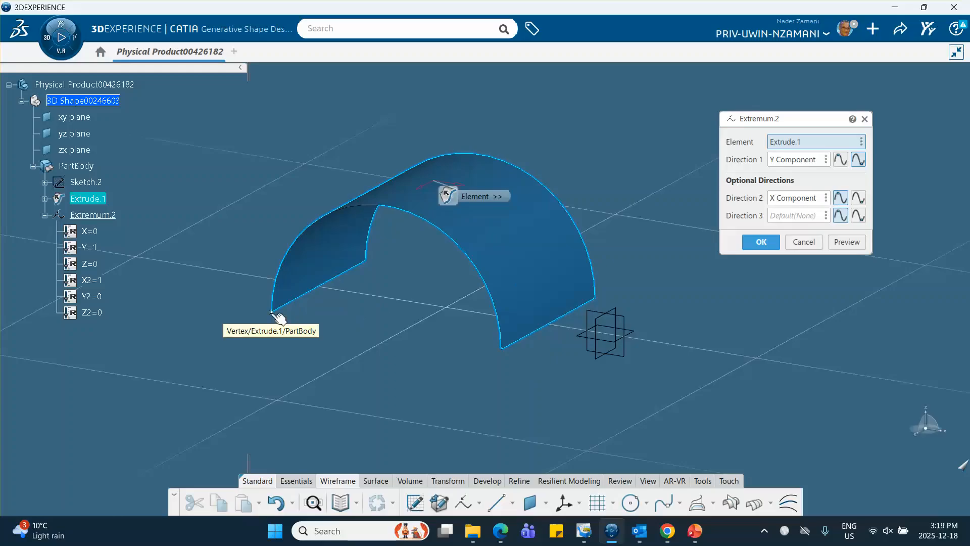
{"action": "left_click", "coordinate": [826, 216]}
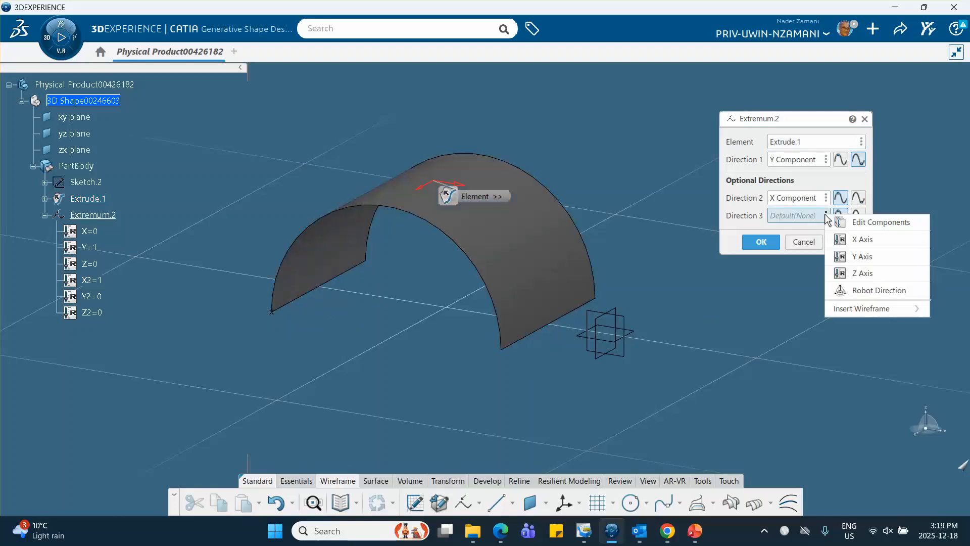
{"action": "left_click", "coordinate": [853, 276]}
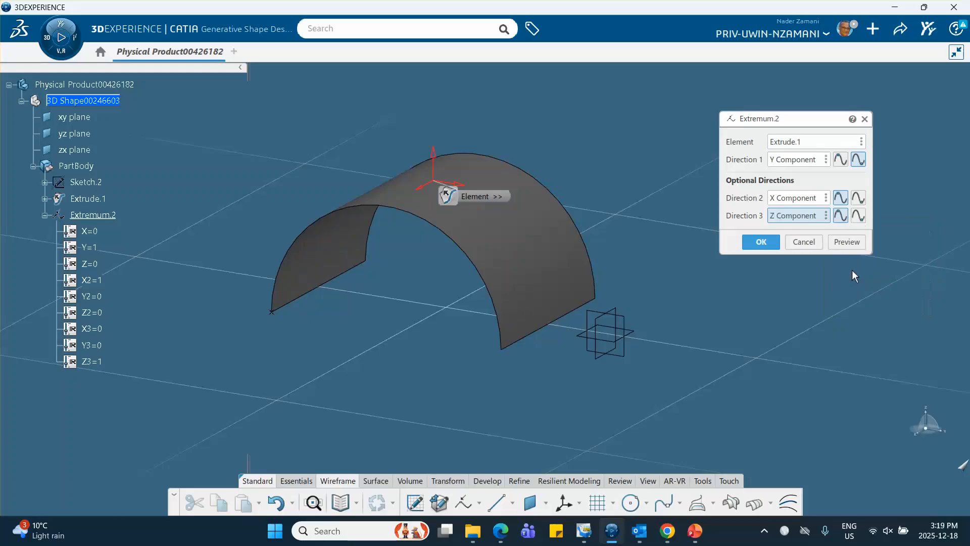
{"action": "left_click", "coordinate": [857, 216]}
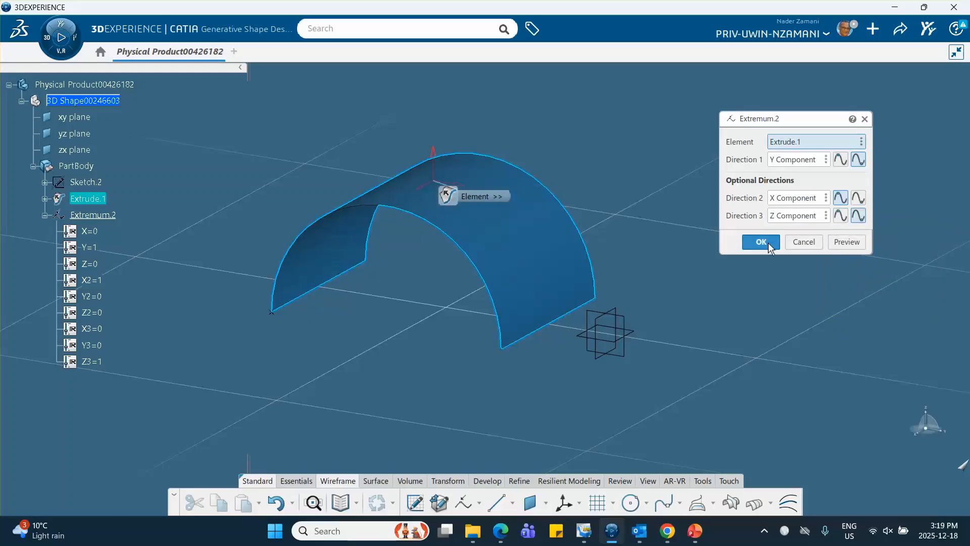
{"action": "left_click", "coordinate": [761, 242]}
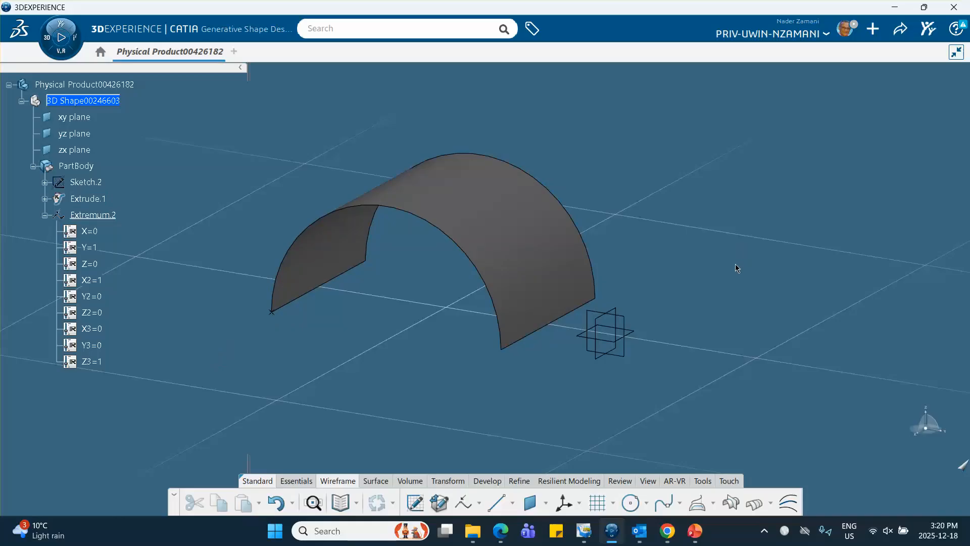
Delete Extremum.2, Extrude.1 and Sketch.2 from PartBody.
{"action": "right_click", "coordinate": [97, 216]}
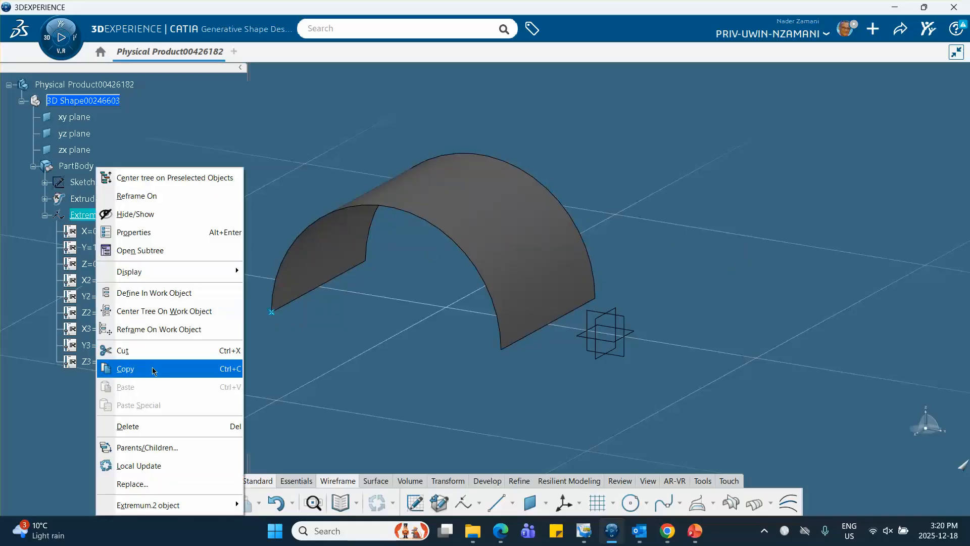
{"action": "left_click", "coordinate": [128, 426]}
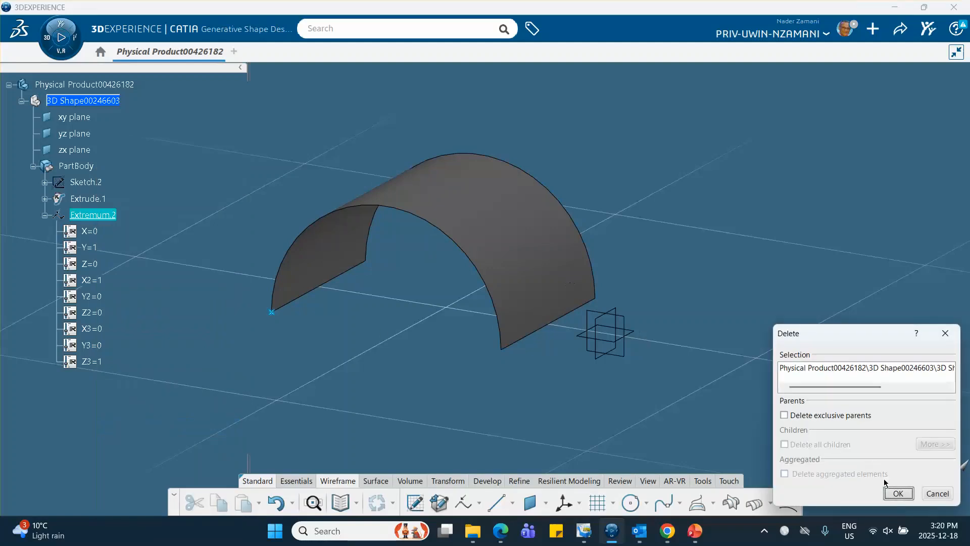
{"action": "left_click", "coordinate": [897, 494]}
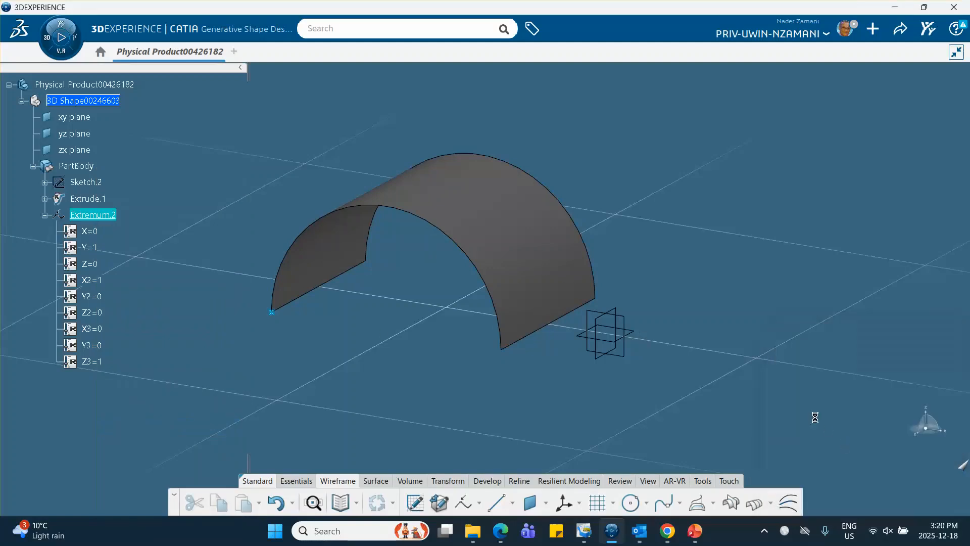
{"action": "left_click", "coordinate": [92, 198]}
{"action": "right_click", "coordinate": [92, 198]}
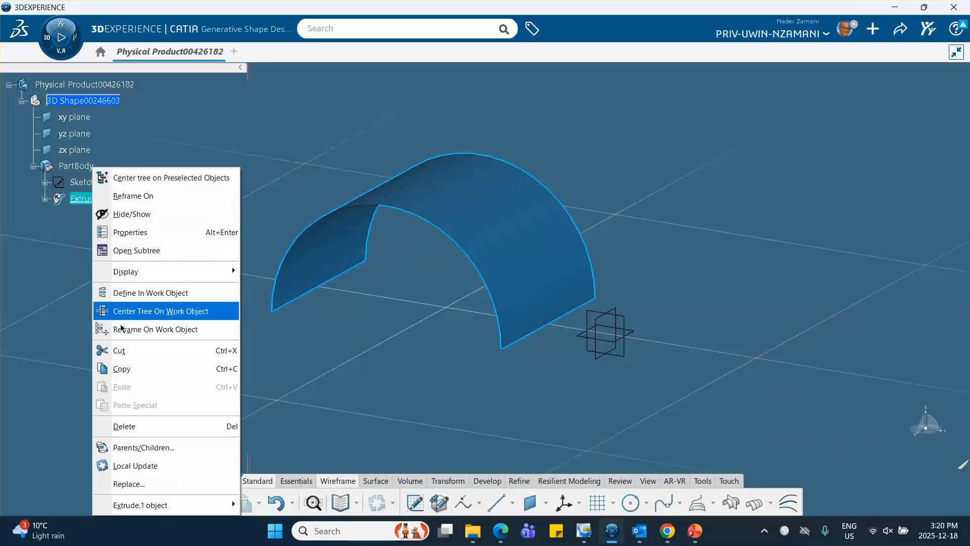
{"action": "left_click", "coordinate": [126, 426]}
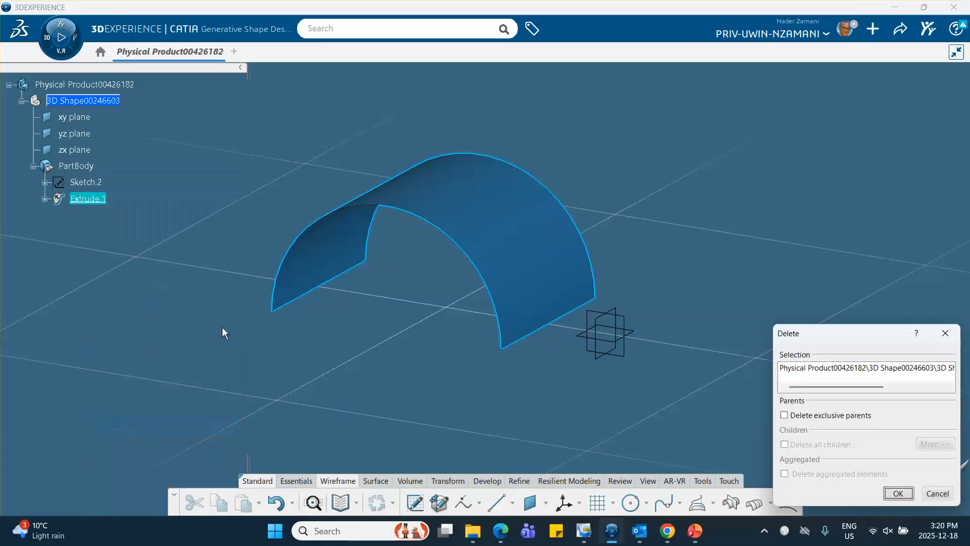
{"action": "left_click", "coordinate": [897, 493]}
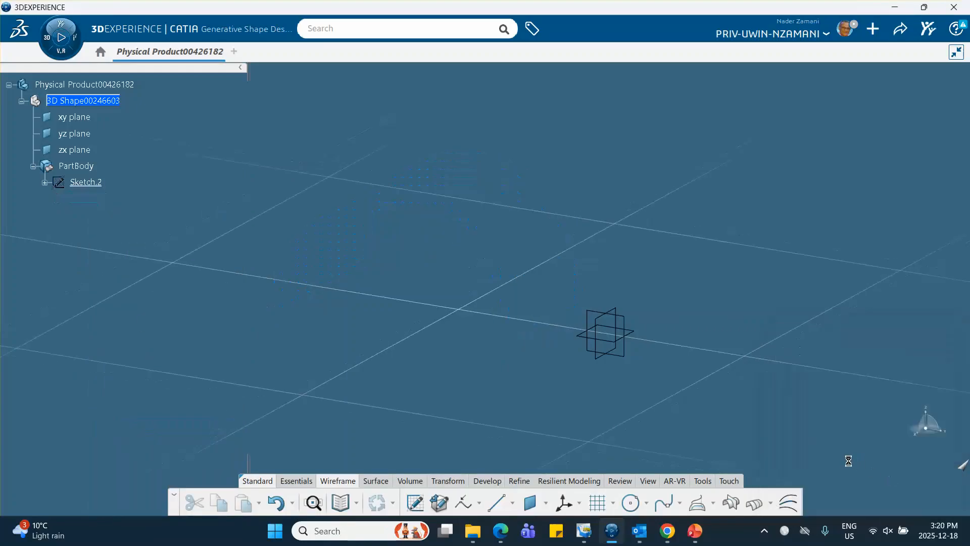
{"action": "right_click", "coordinate": [77, 182]}
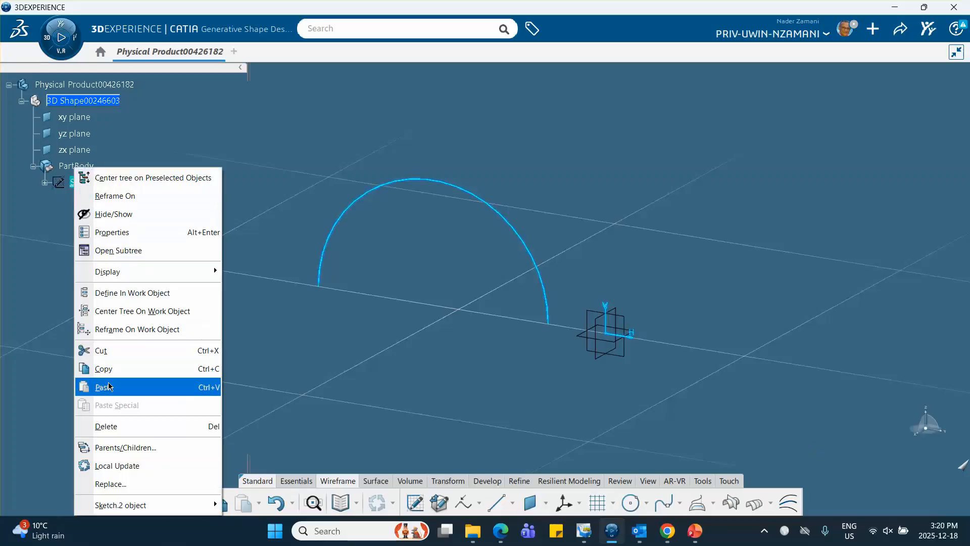
{"action": "left_click", "coordinate": [121, 426]}
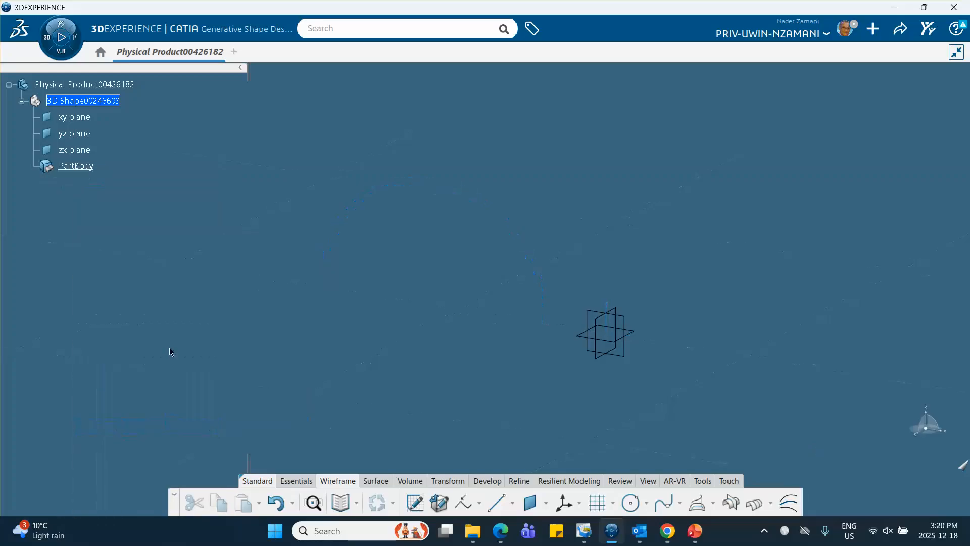
Sketch a rectangle about 180 by 110 mm on the xy plane beside the origin and exit the sketch.
{"action": "left_click", "coordinate": [635, 333]}
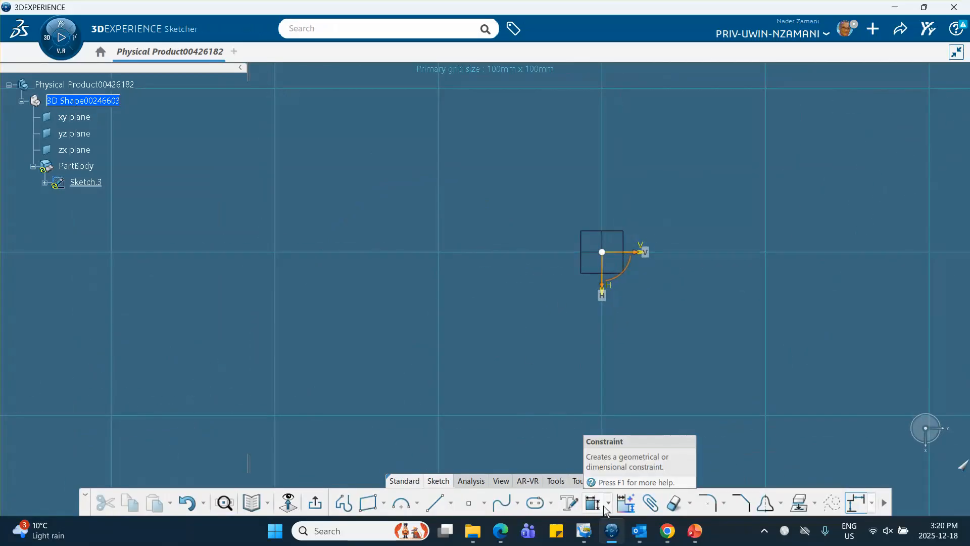
{"action": "left_click", "coordinate": [382, 503]}
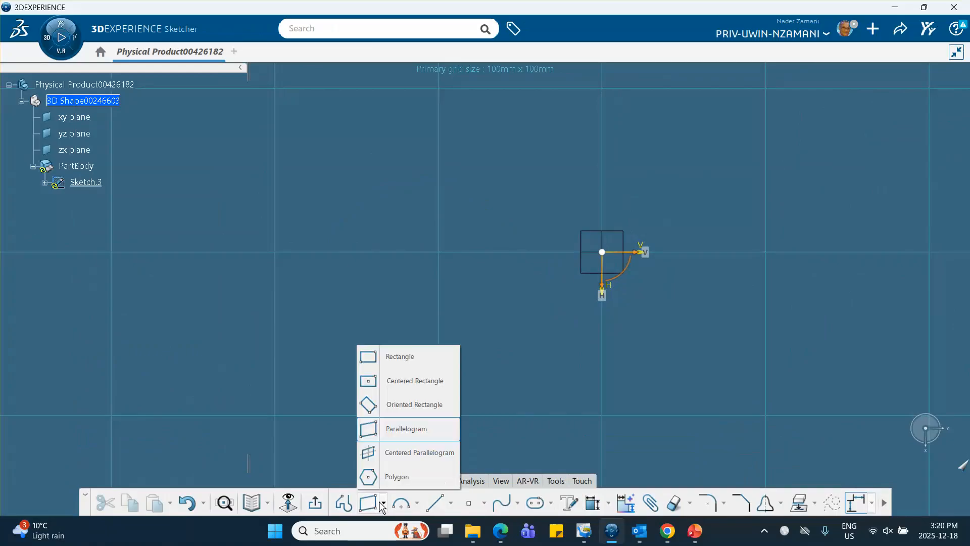
{"action": "left_click", "coordinate": [386, 357]}
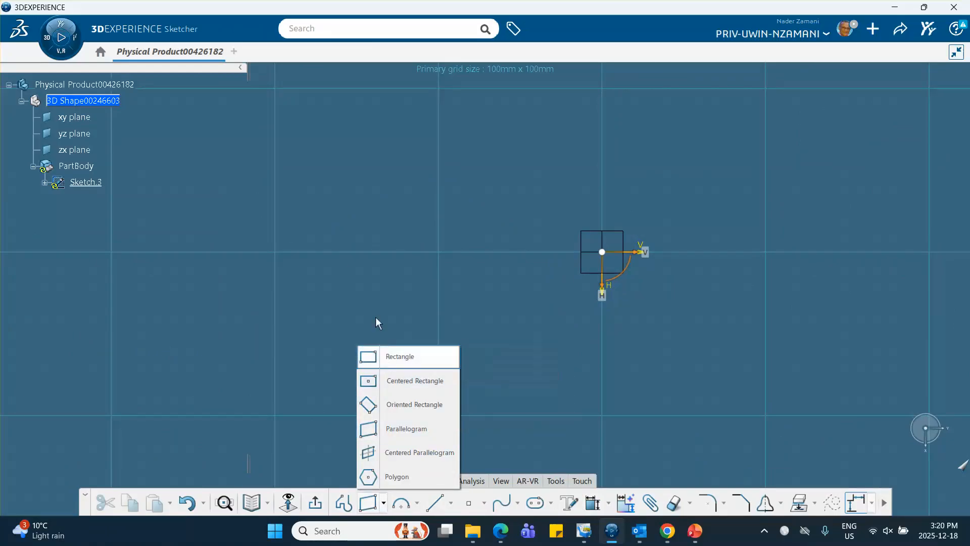
{"action": "left_click", "coordinate": [259, 186]}
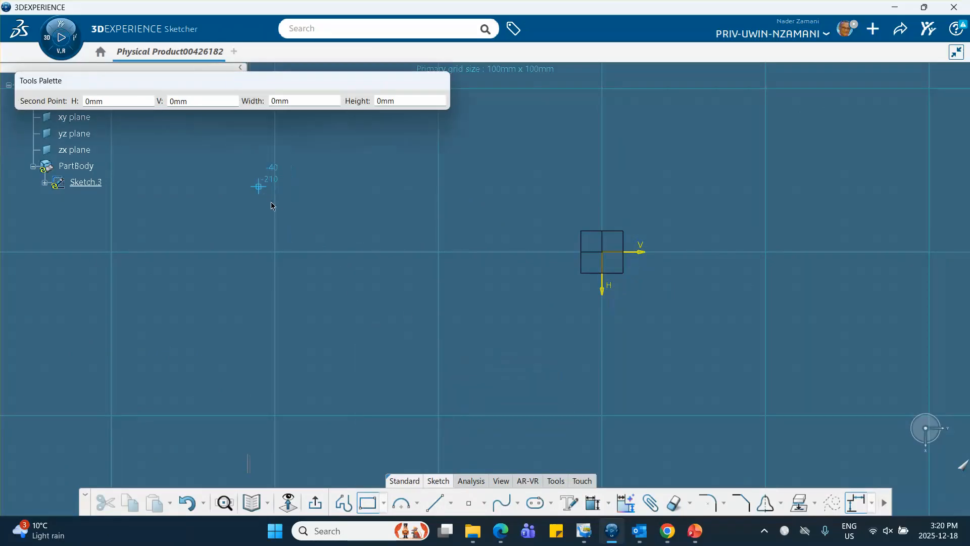
{"action": "left_click", "coordinate": [559, 367]}
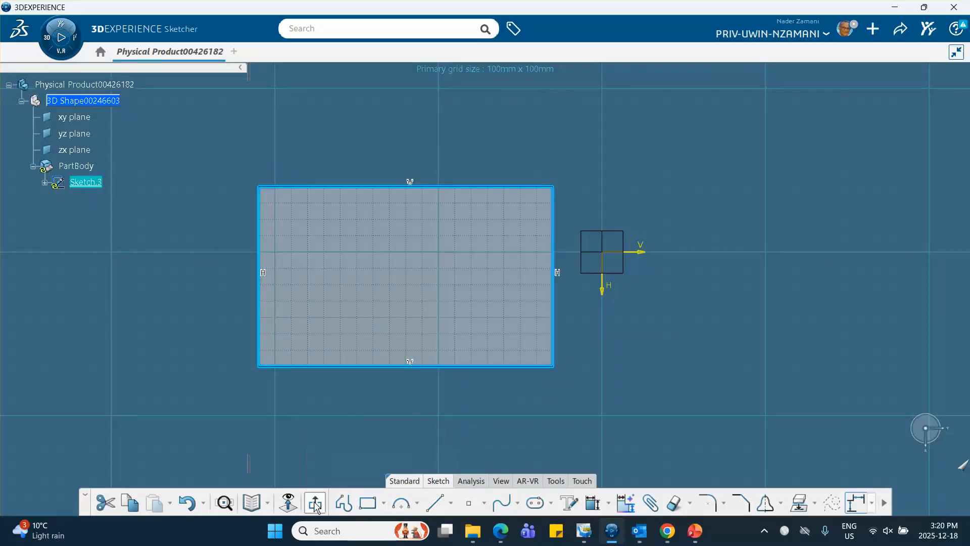
{"action": "double_click", "coordinate": [500, 408]}
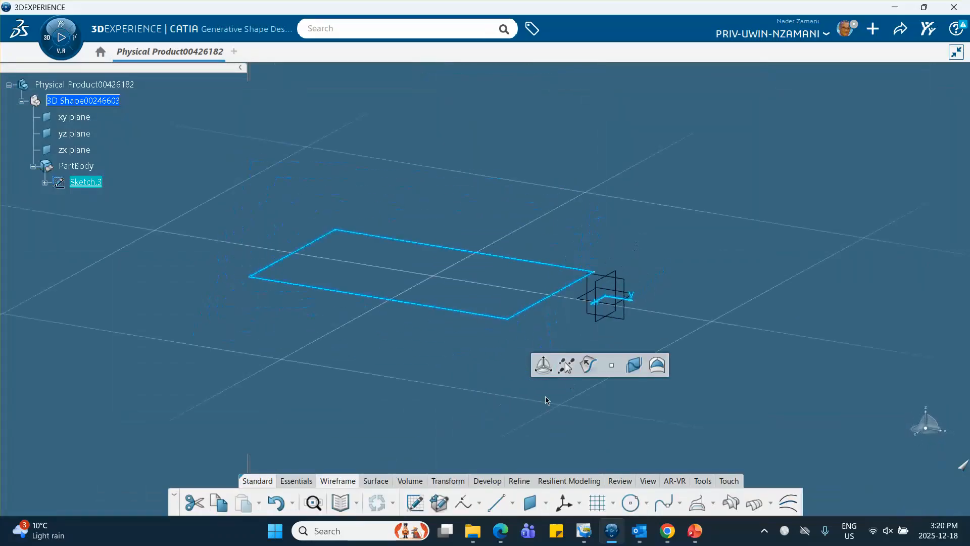
Extrude the rectangle as a volume with a symmetric 60 mm length on both sides, and hide its sketch.
{"action": "left_click", "coordinate": [410, 480]}
{"action": "left_click", "coordinate": [456, 502]}
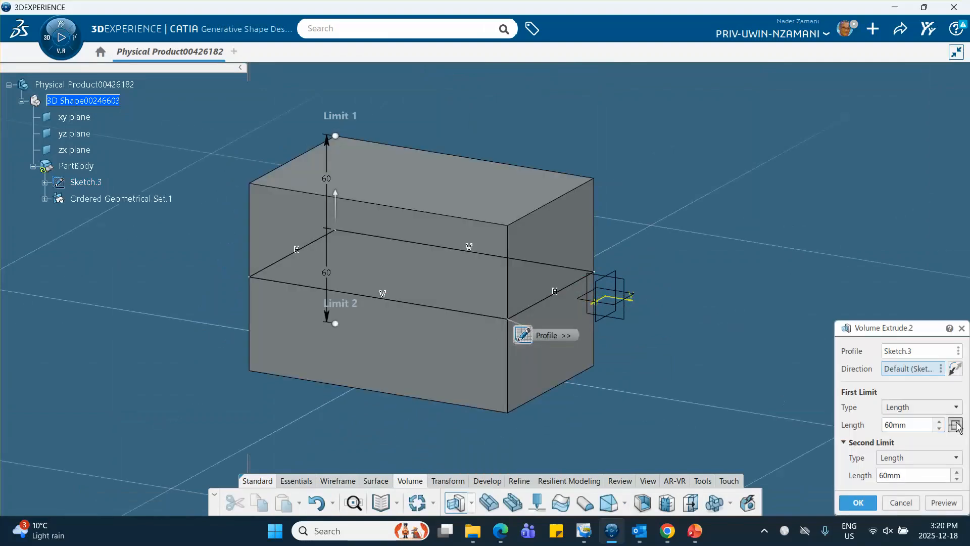
{"action": "left_click", "coordinate": [955, 425]}
{"action": "left_click", "coordinate": [858, 502]}
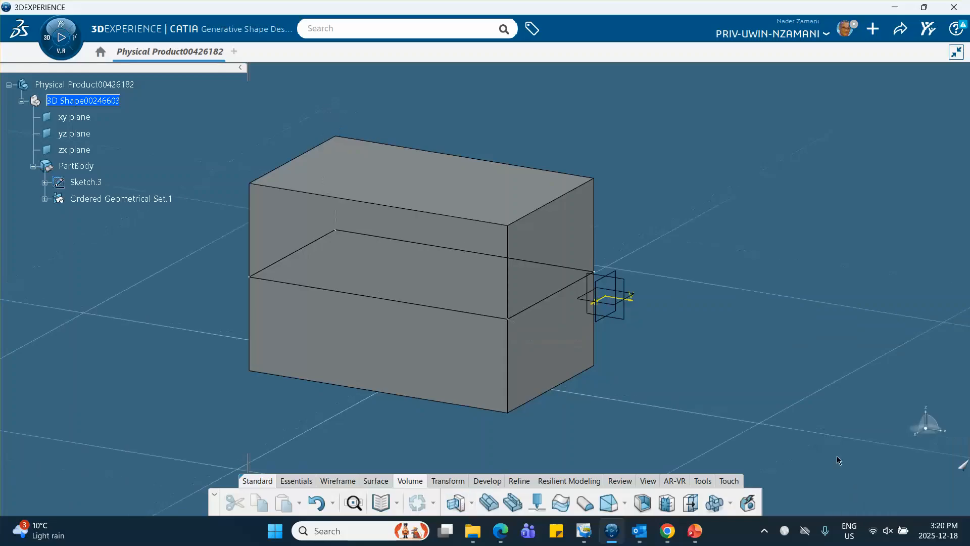
{"action": "right_click", "coordinate": [387, 302]}
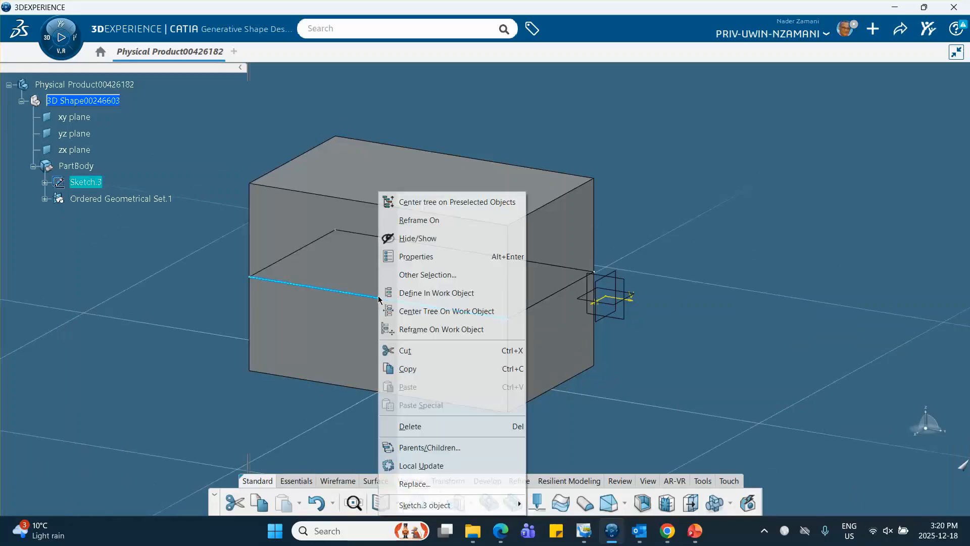
{"action": "left_click", "coordinate": [414, 236]}
{"action": "middle_click_drag", "start_coordinate": [629, 374], "coordinate": [655, 354]}
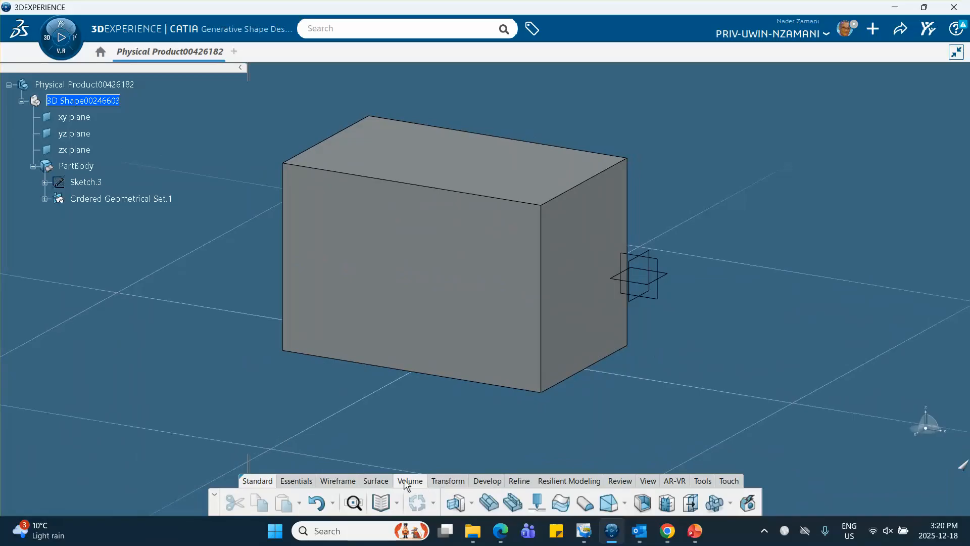
Start an Extremum on the extruded volume with the X axis as Direction 1, set to maximum.
{"action": "left_click", "coordinate": [338, 481]}
{"action": "left_click", "coordinate": [458, 504]}
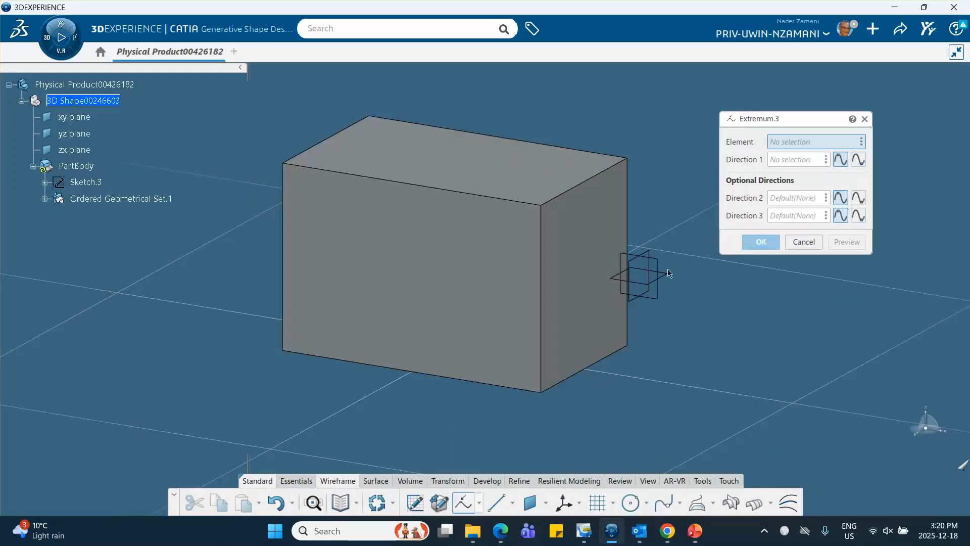
{"action": "left_click", "coordinate": [500, 233]}
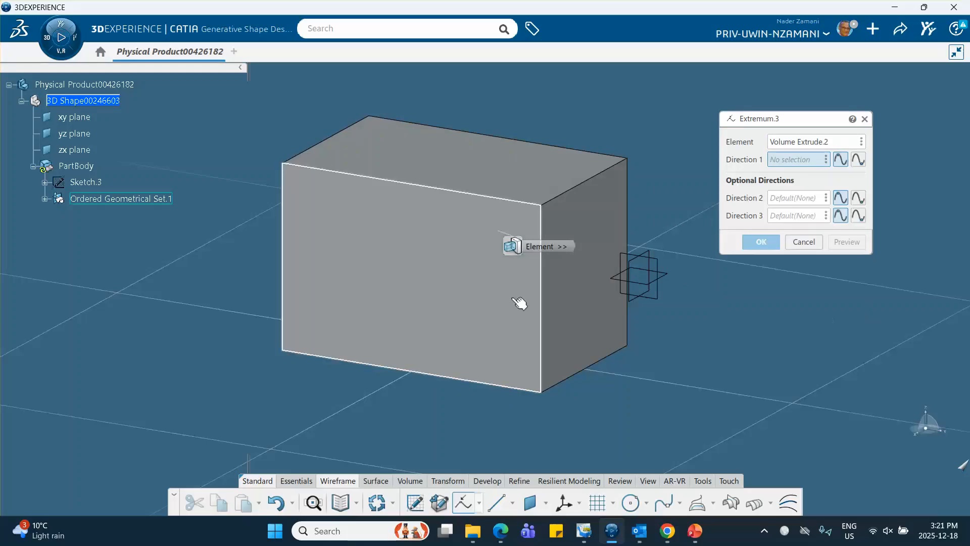
{"action": "left_click", "coordinate": [45, 199]}
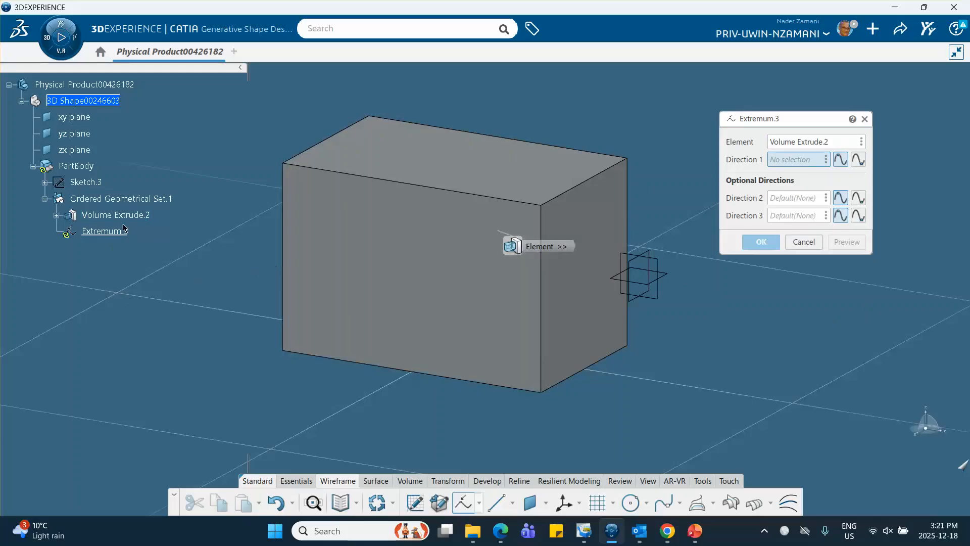
{"action": "left_click", "coordinate": [827, 160]}
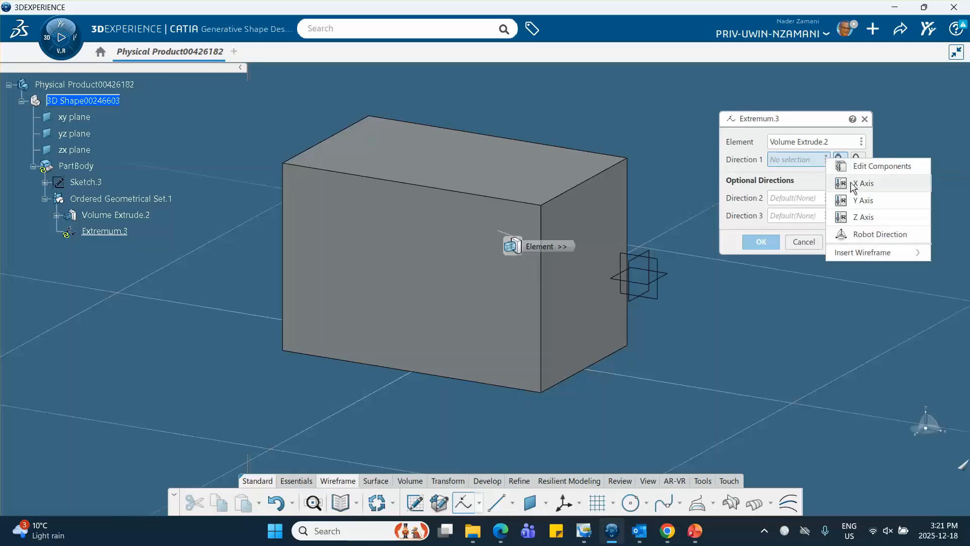
{"action": "left_click", "coordinate": [850, 181]}
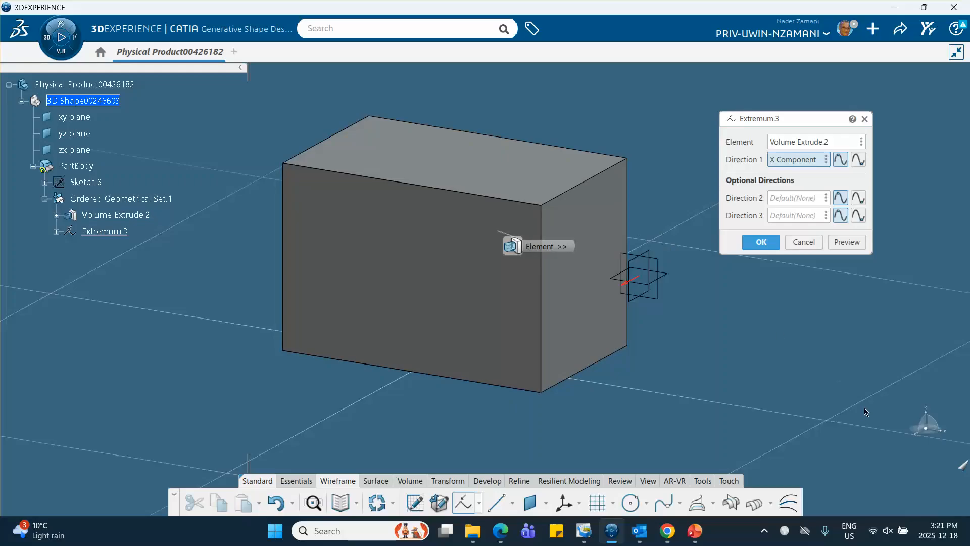
Add the Z axis as optional Direction 2 with the minimum option and create the extremum.
{"action": "left_click", "coordinate": [825, 197]}
{"action": "left_click", "coordinate": [857, 257]}
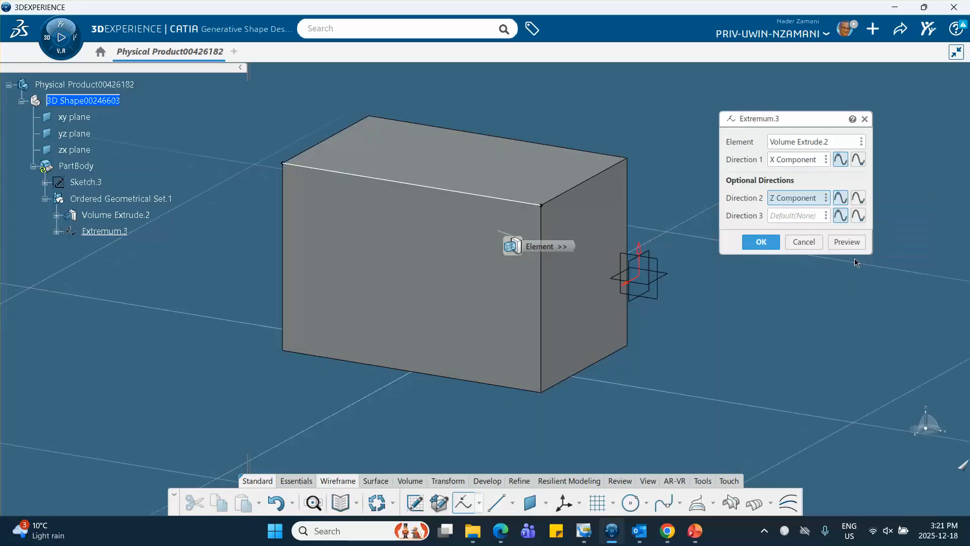
{"action": "left_click", "coordinate": [858, 198]}
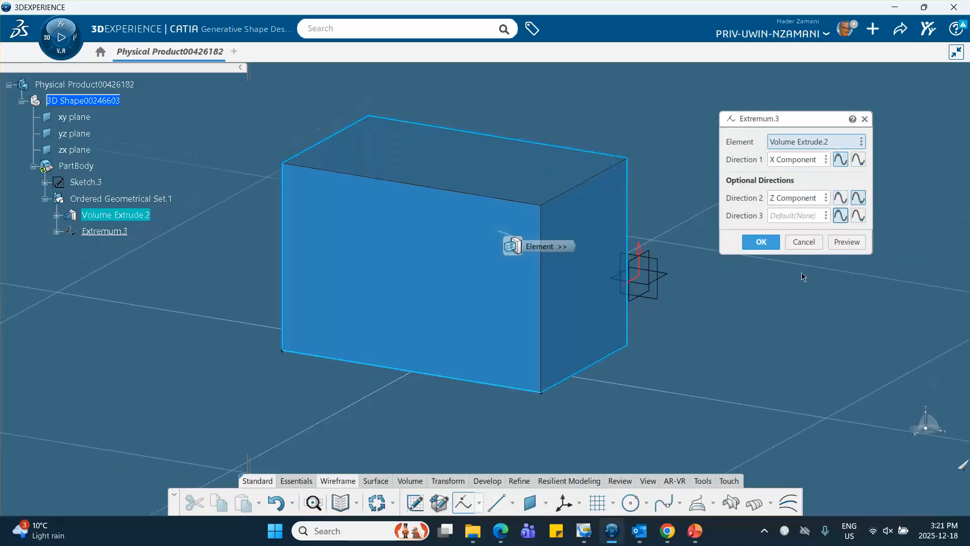
{"action": "left_click", "coordinate": [760, 242]}
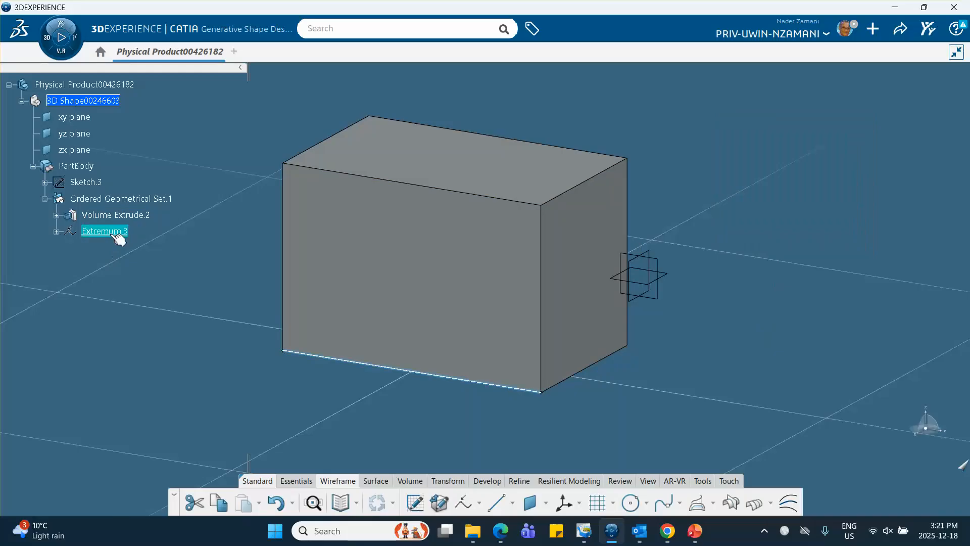
Edit Extremum.3 to add the Y axis as optional Direction 3, set to maximum.
{"action": "double_click", "coordinate": [112, 232]}
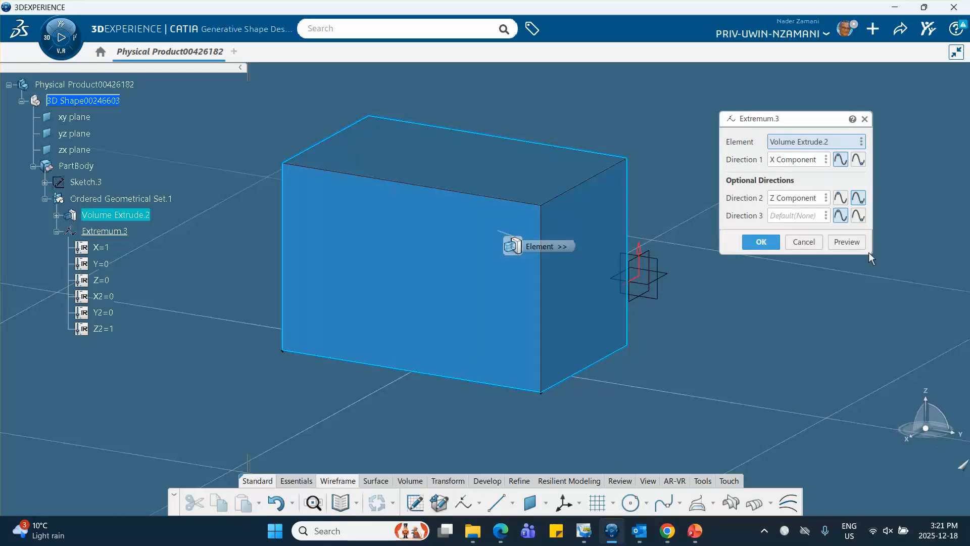
{"action": "left_click", "coordinate": [826, 215]}
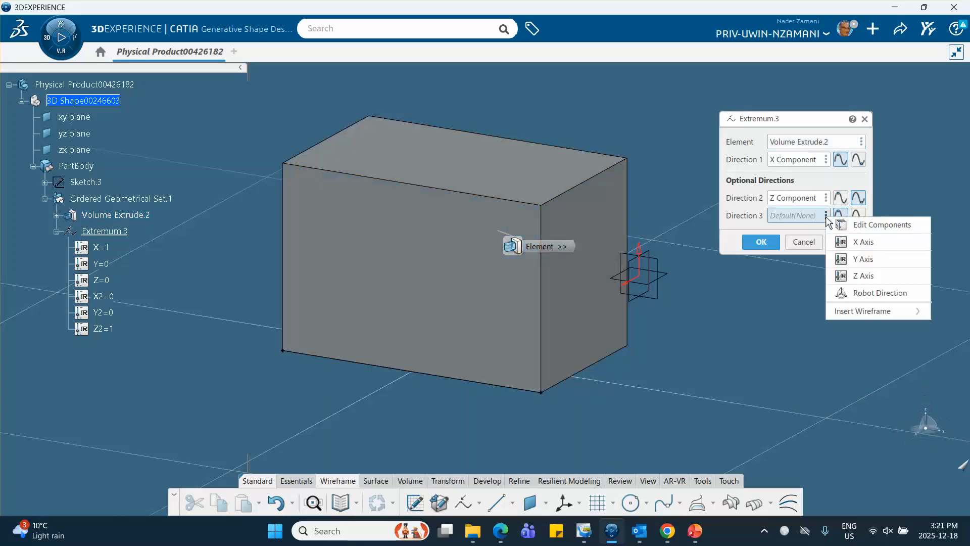
{"action": "left_click", "coordinate": [854, 259]}
{"action": "left_click", "coordinate": [839, 215]}
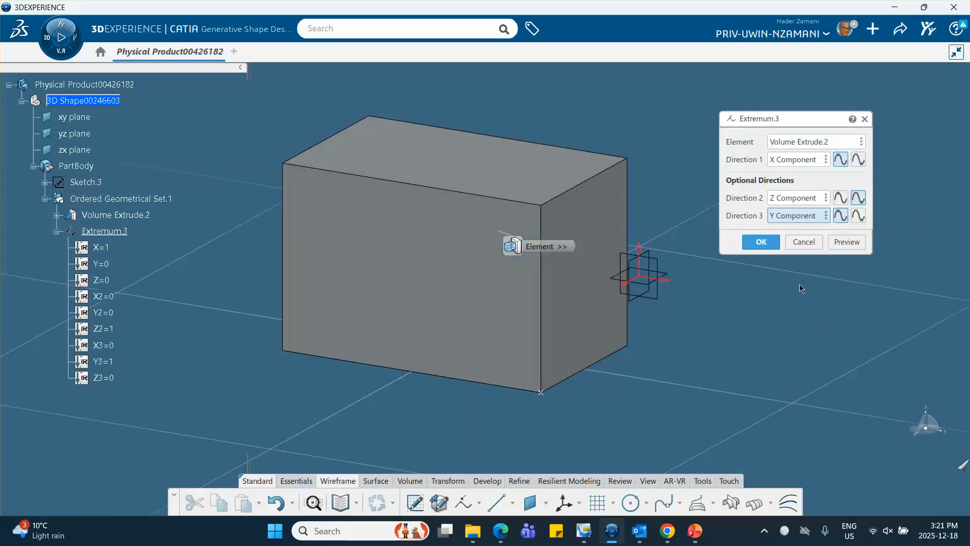
{"action": "left_click", "coordinate": [761, 242]}
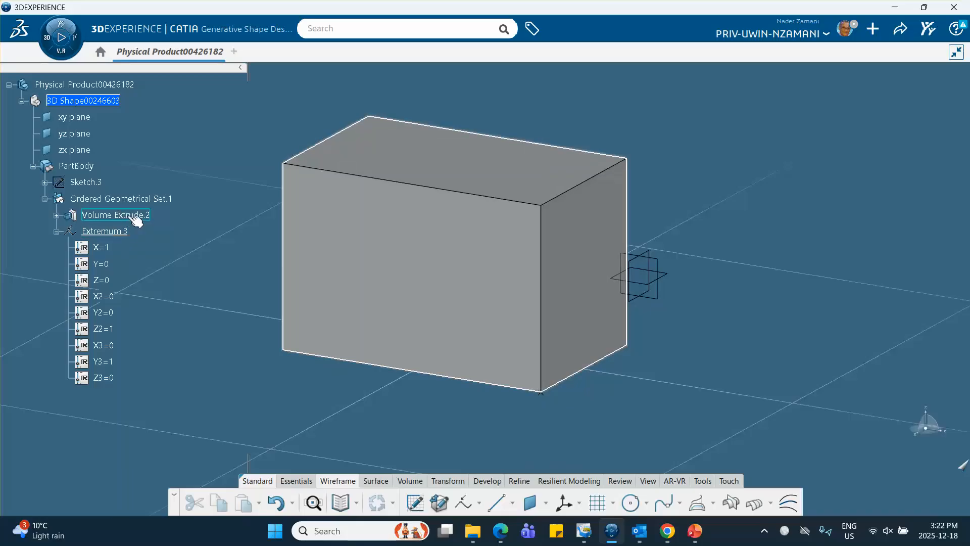
Reopen the Extremum.3 definition to review its element and three direction settings.
{"action": "key", "text": "ctrl+s"}
{"action": "double_click", "coordinate": [114, 231]}
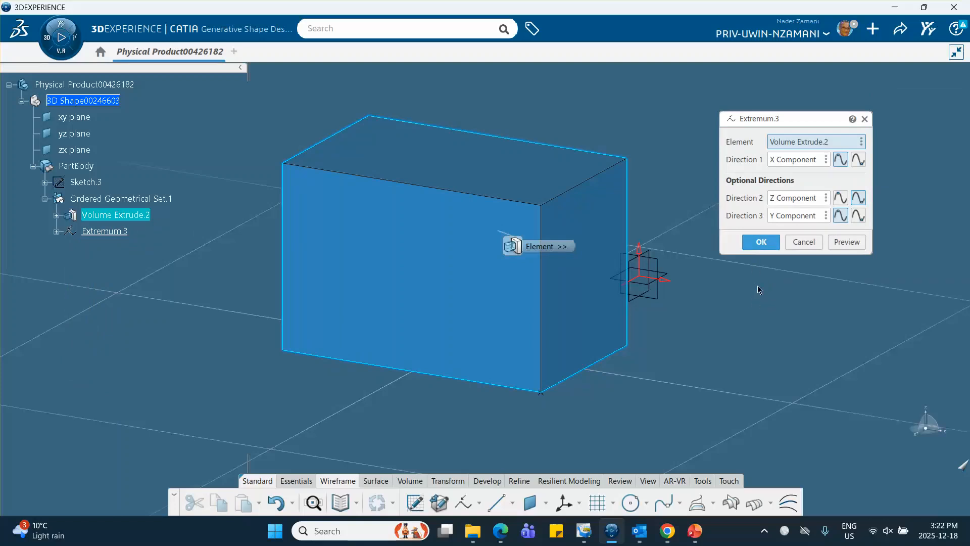
{"action": "left_click", "coordinate": [761, 242]}
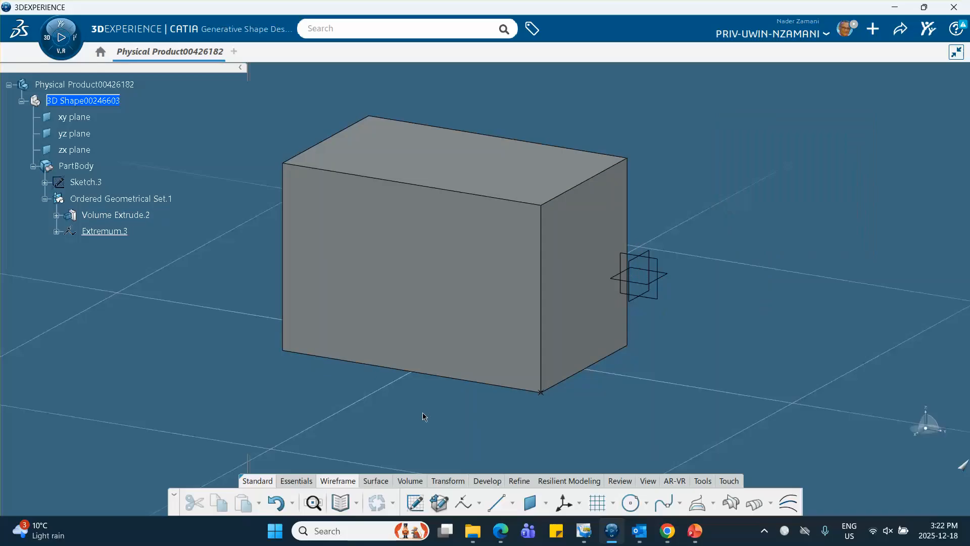
{"action": "left_click", "coordinate": [480, 509]}
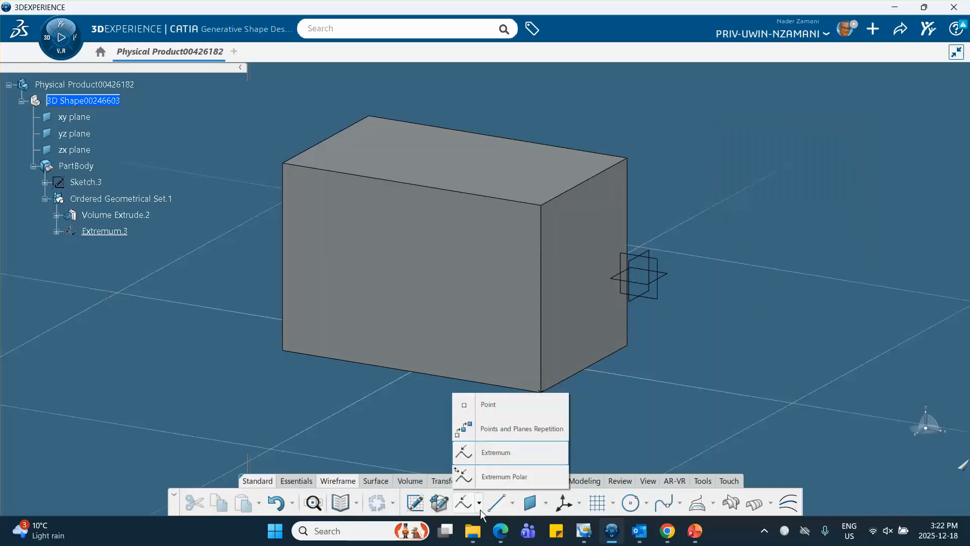
{"action": "left_click", "coordinate": [762, 362]}
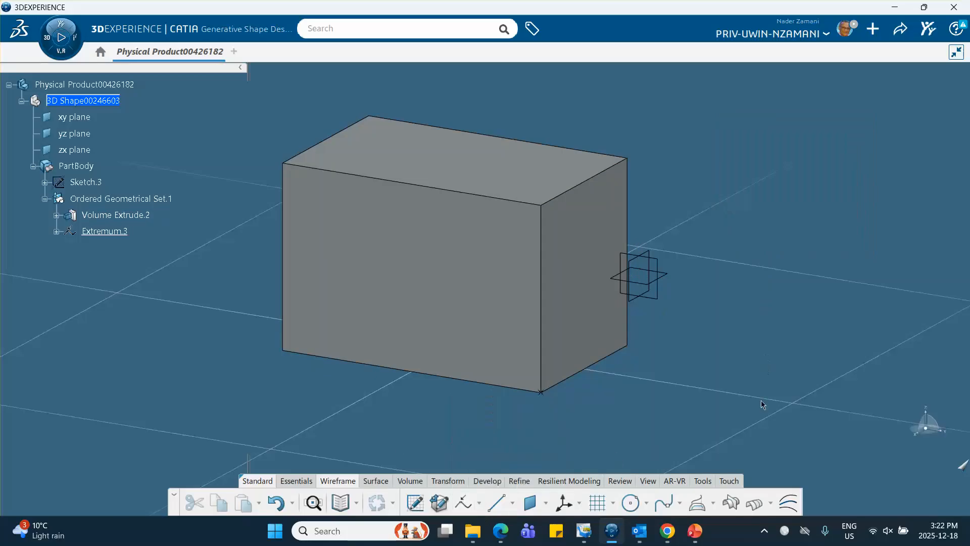
{"action": "left_click", "coordinate": [764, 531]}
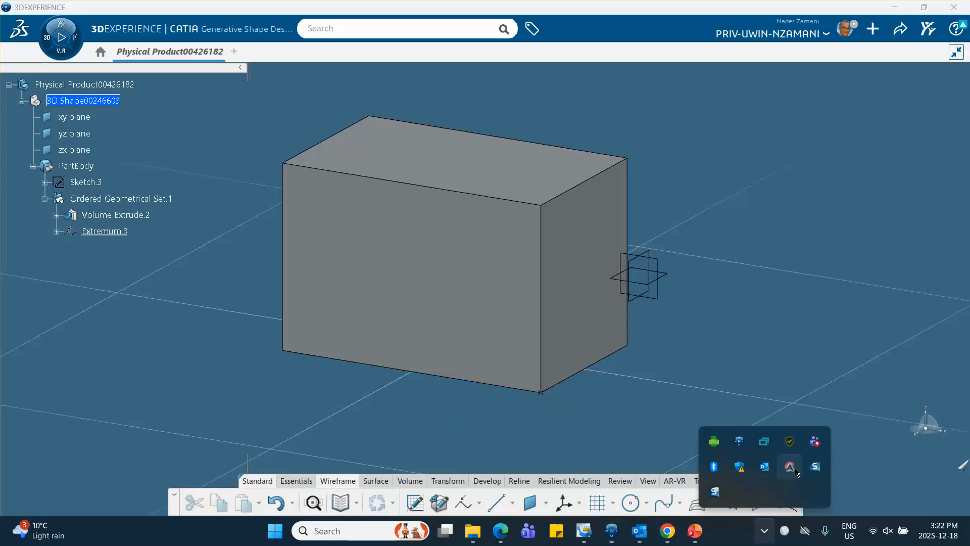